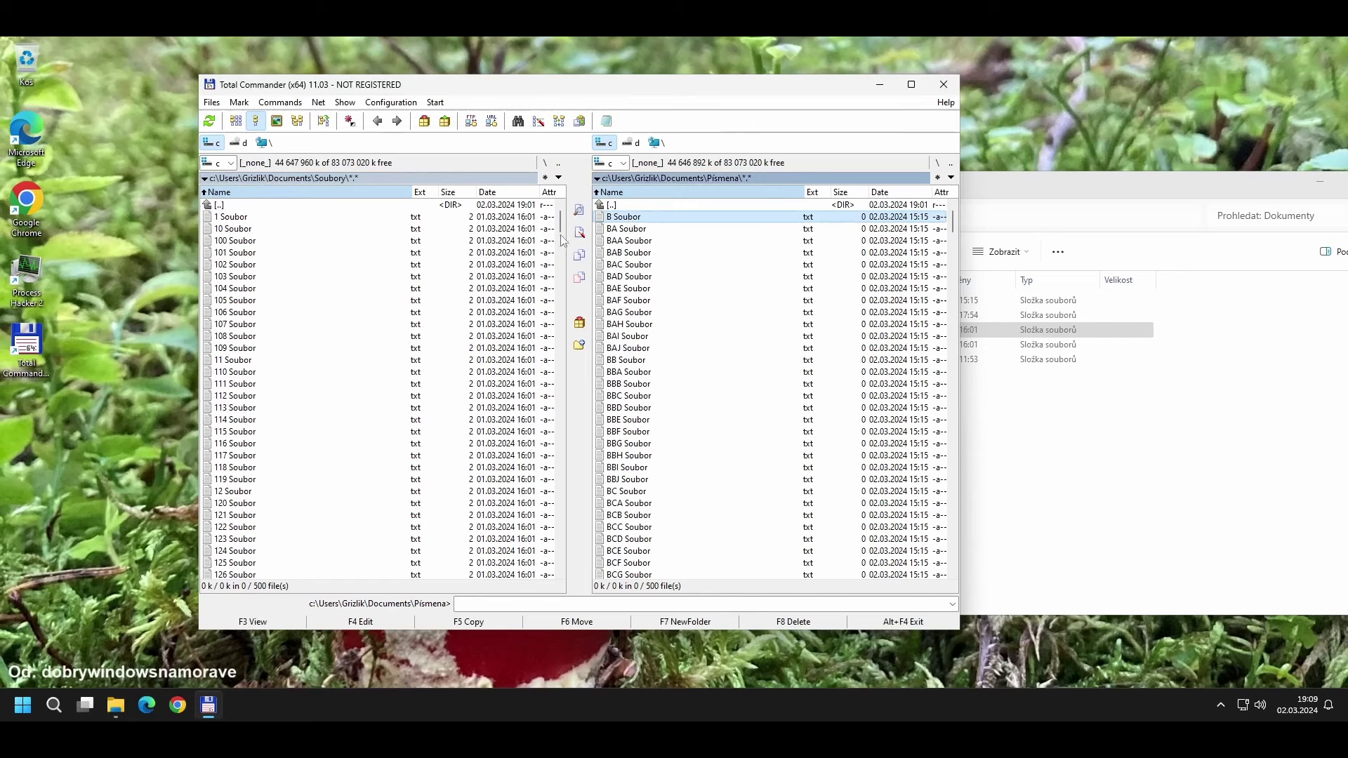
Examine the order of the letter-named files from BA Soubor to BAH Soubor in the Pismena folder
click(600, 230)
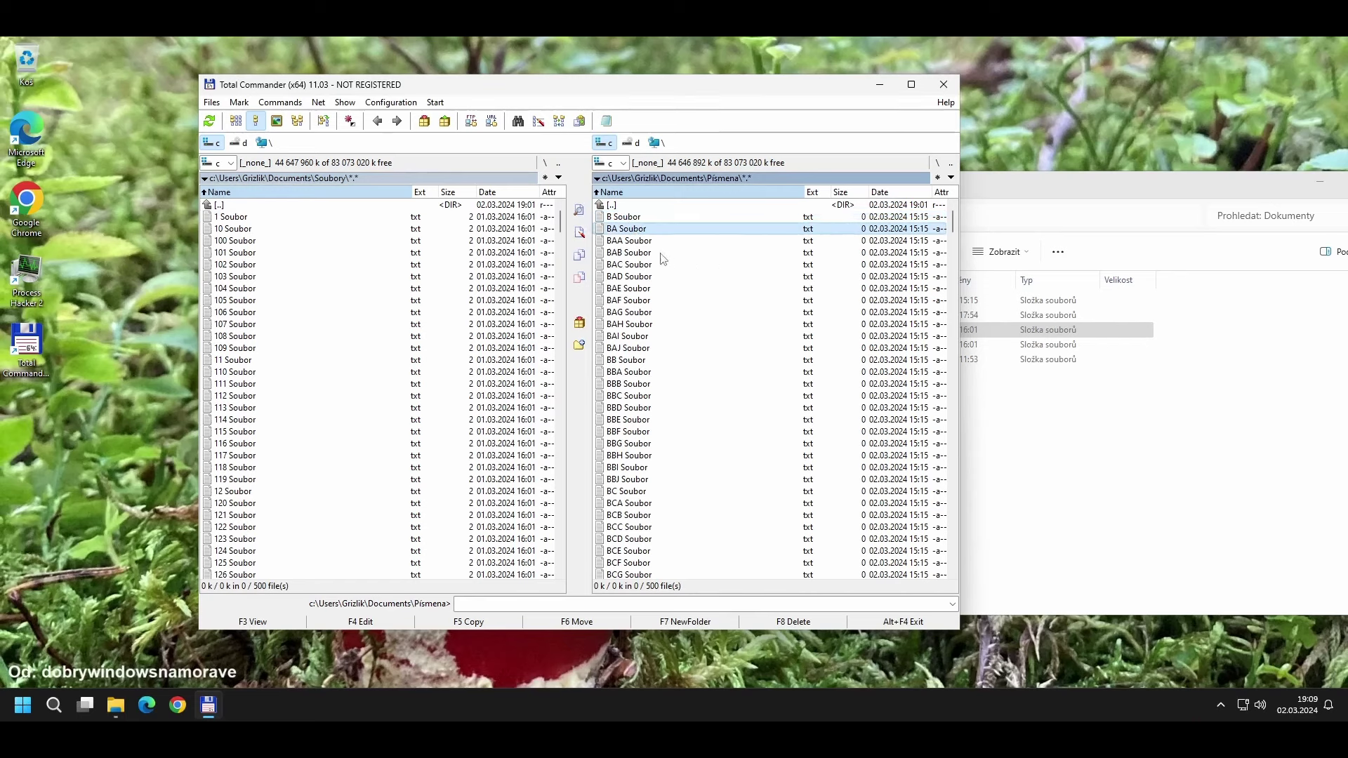
click(614, 241)
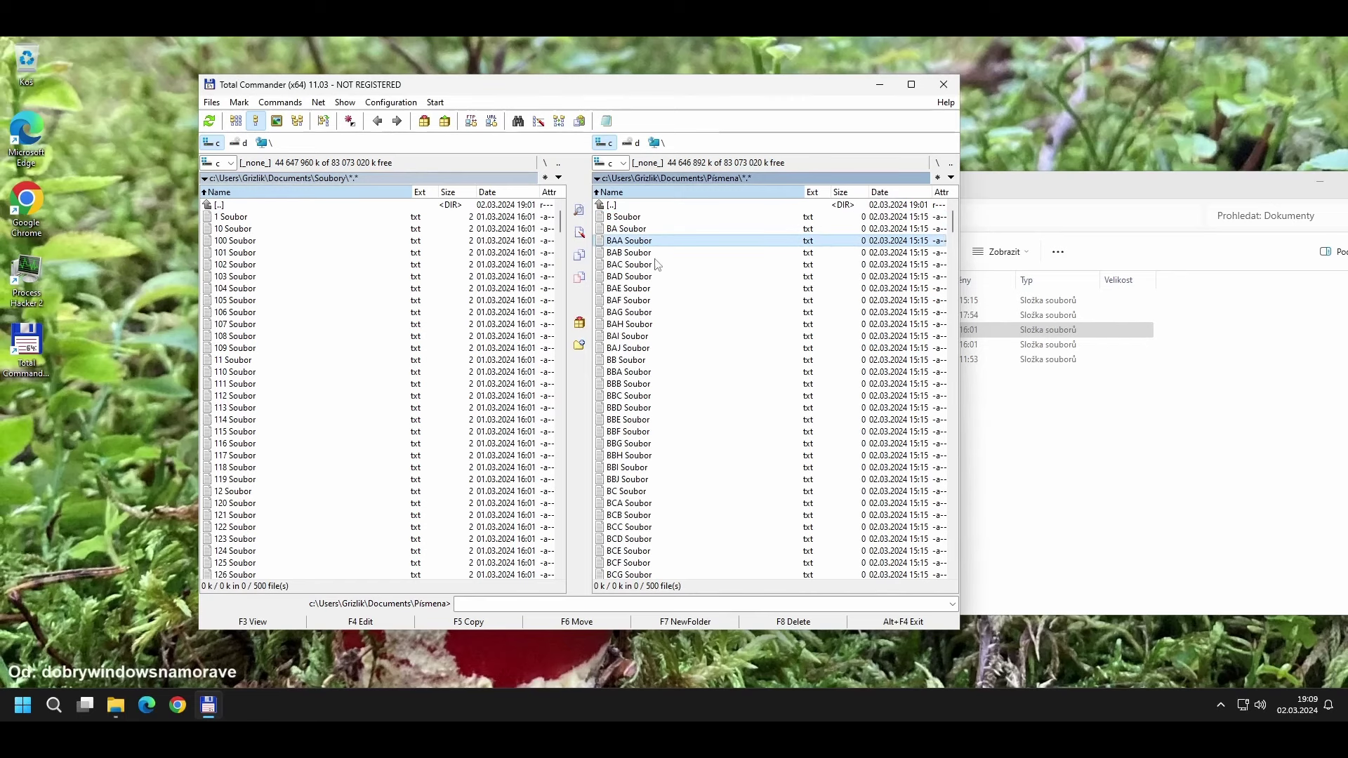
click(629, 254)
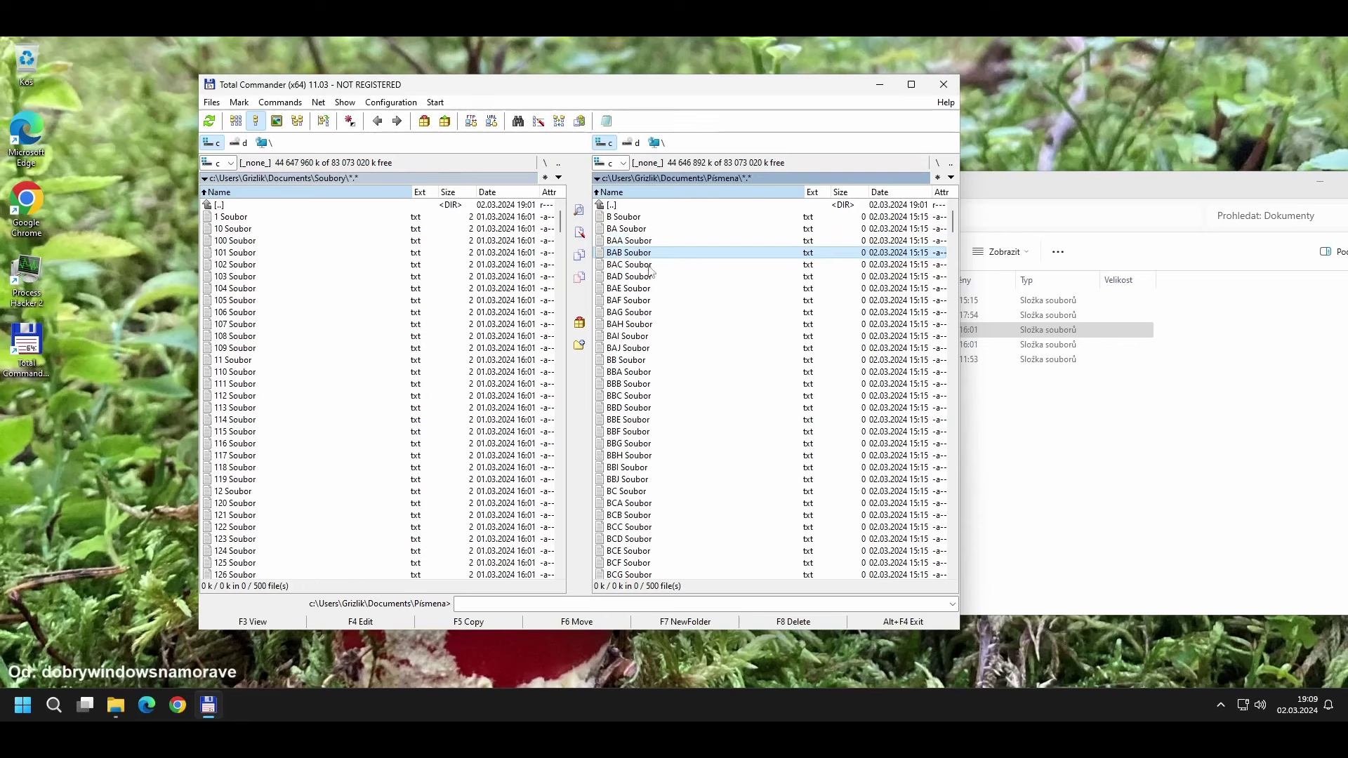
click(649, 266)
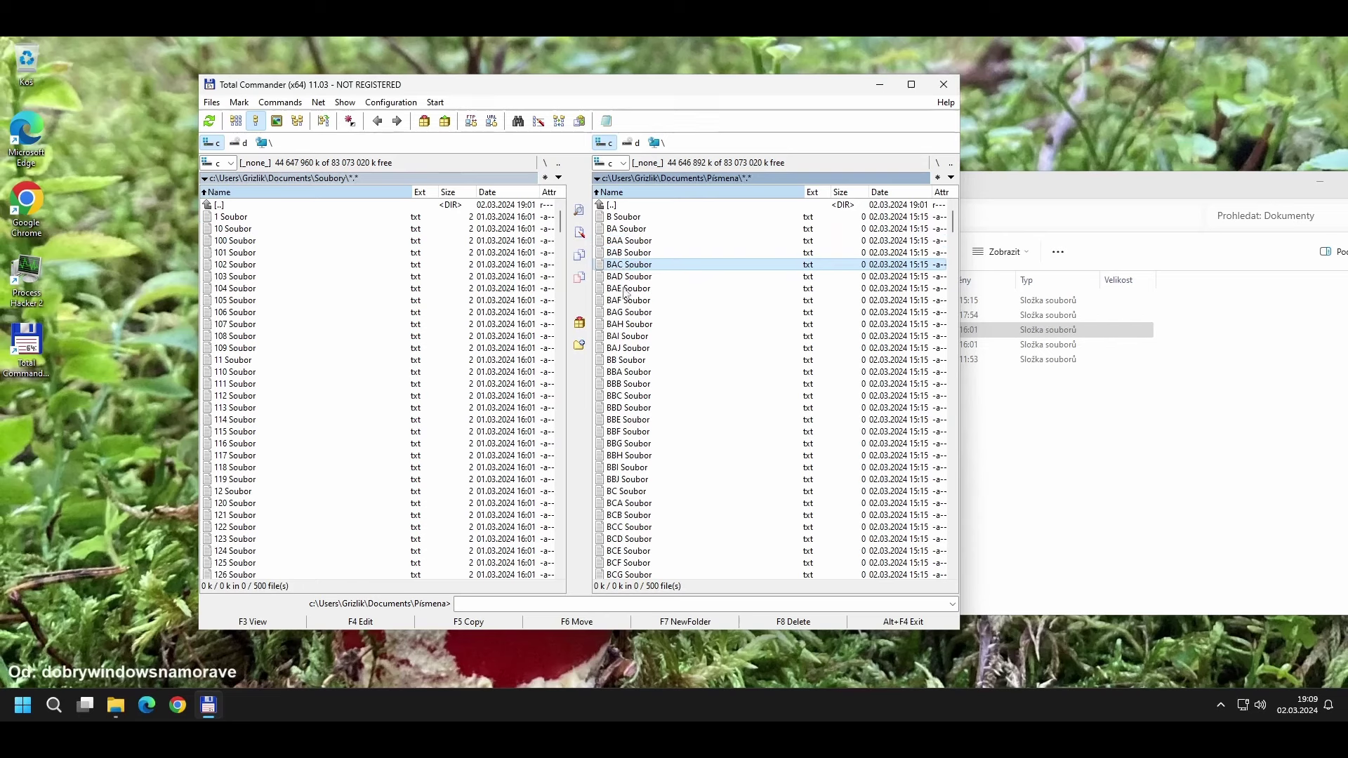
click(632, 325)
click(636, 313)
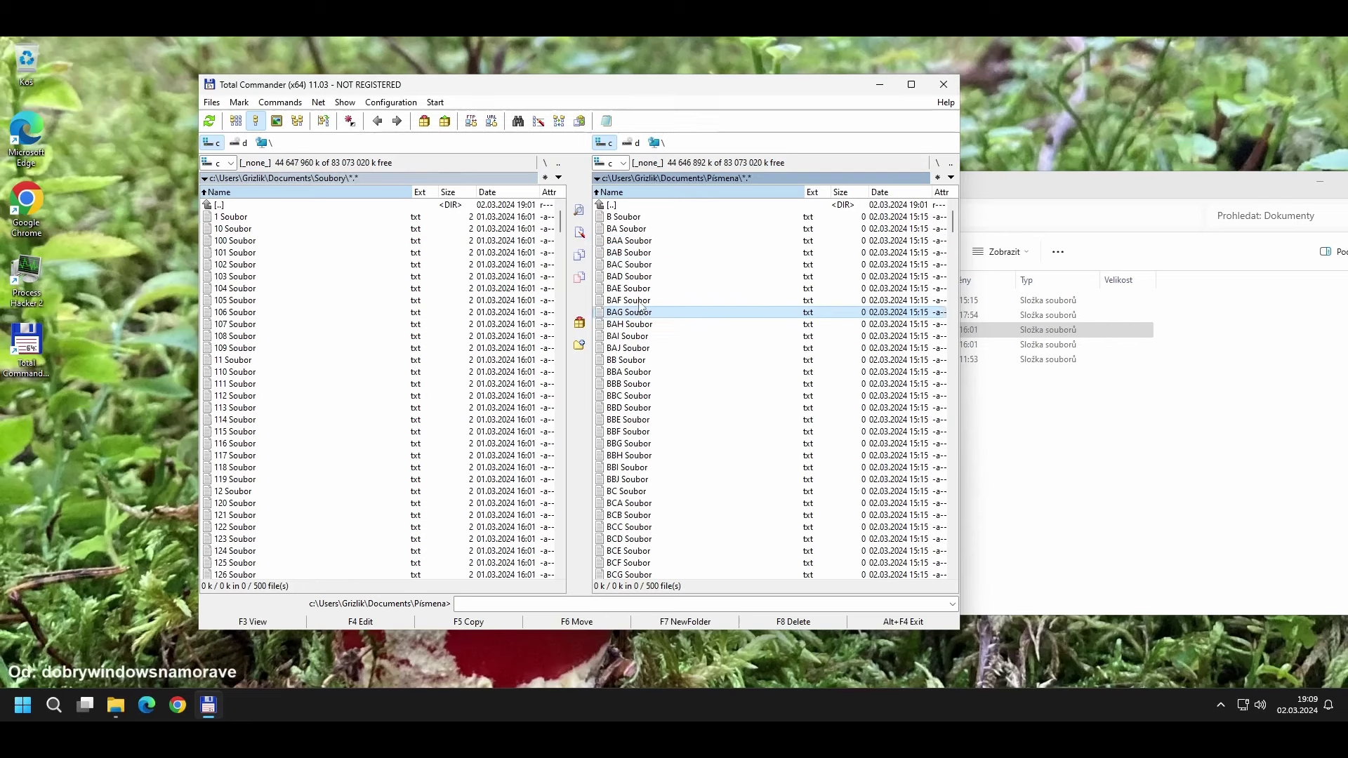
click(641, 300)
click(645, 289)
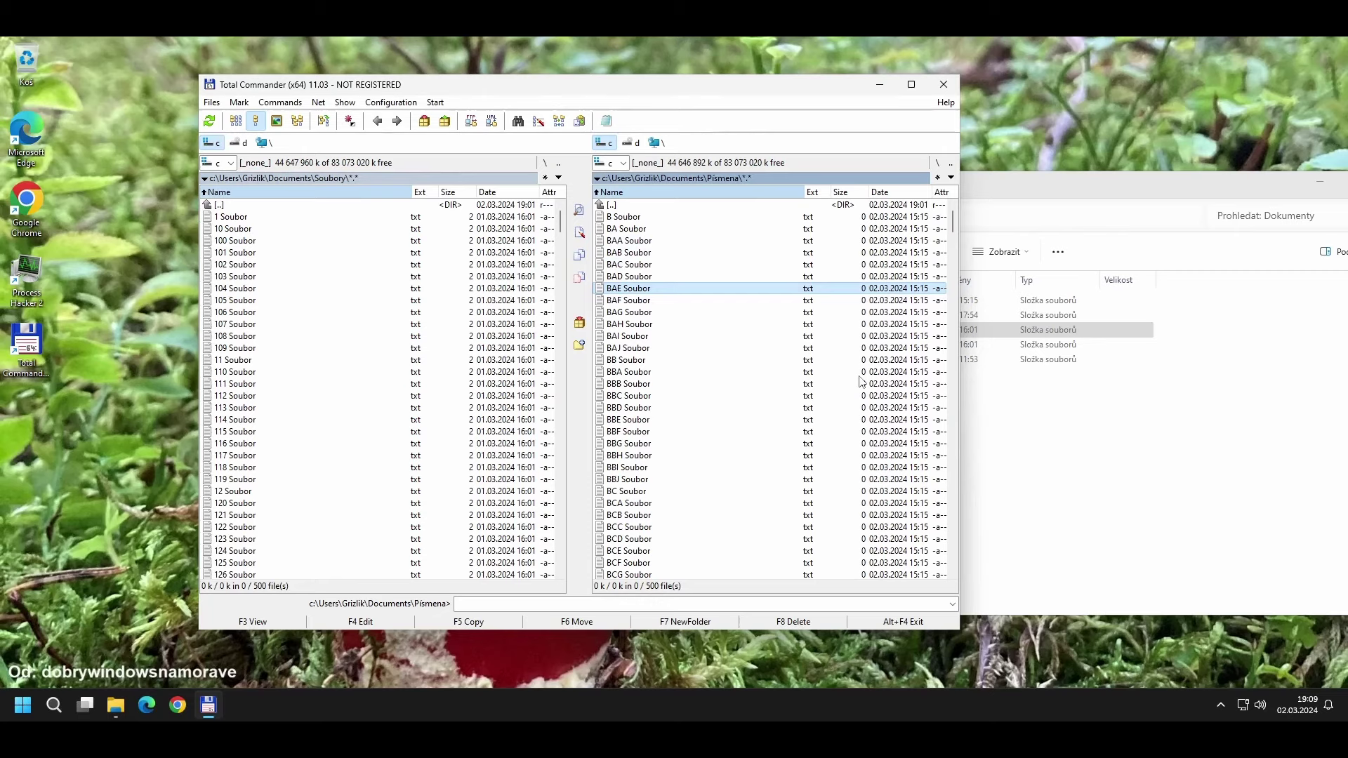
Switch to File Explorer, show the Písmena folder beside Total Commander, and compare the file order in both
click(1050, 485)
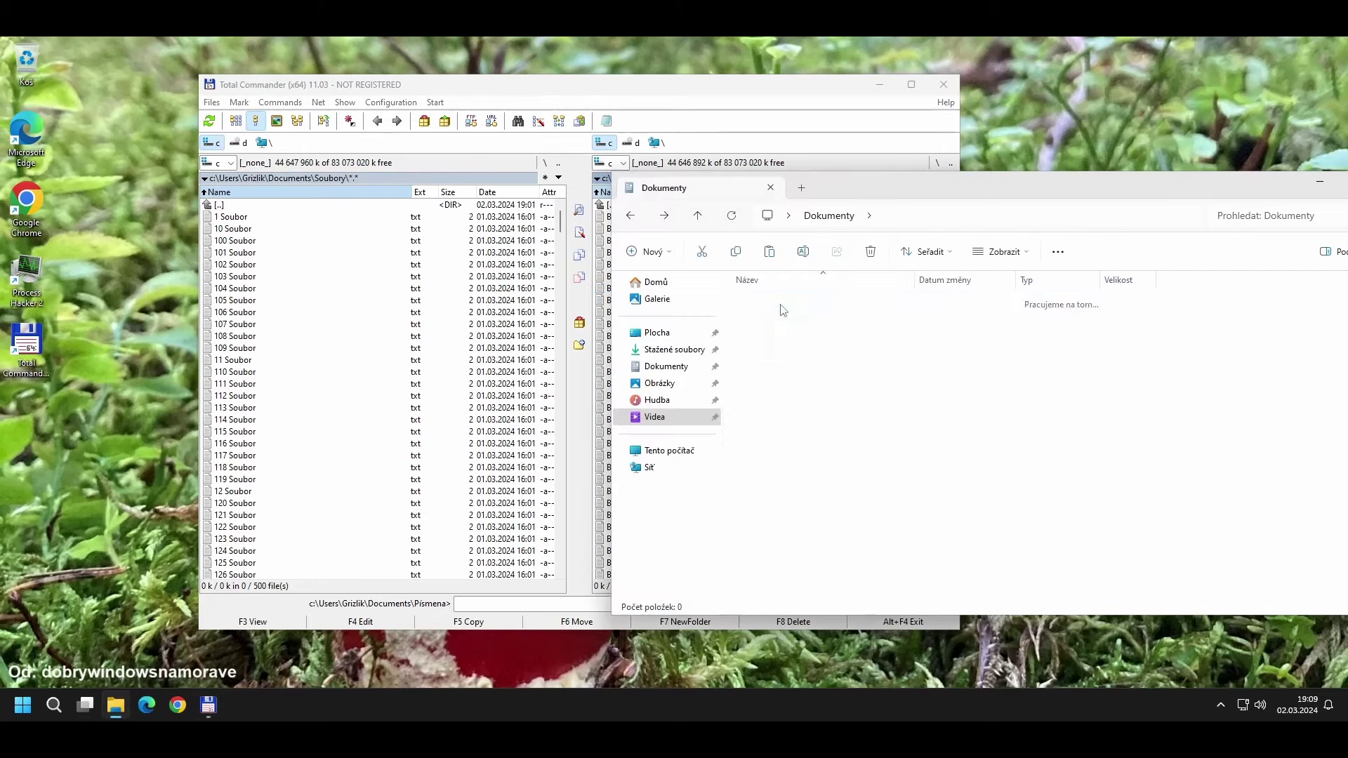
drag(860, 192, 982, 149)
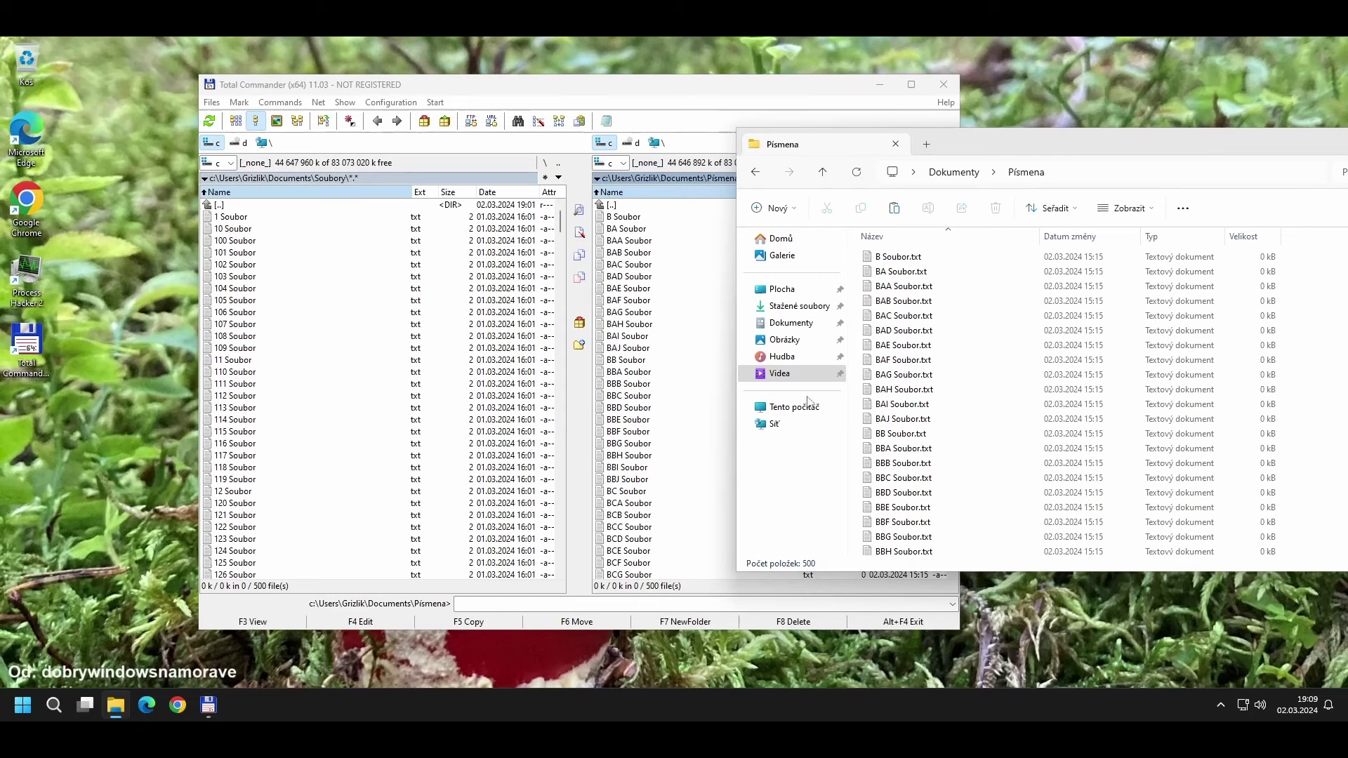
click(258, 222)
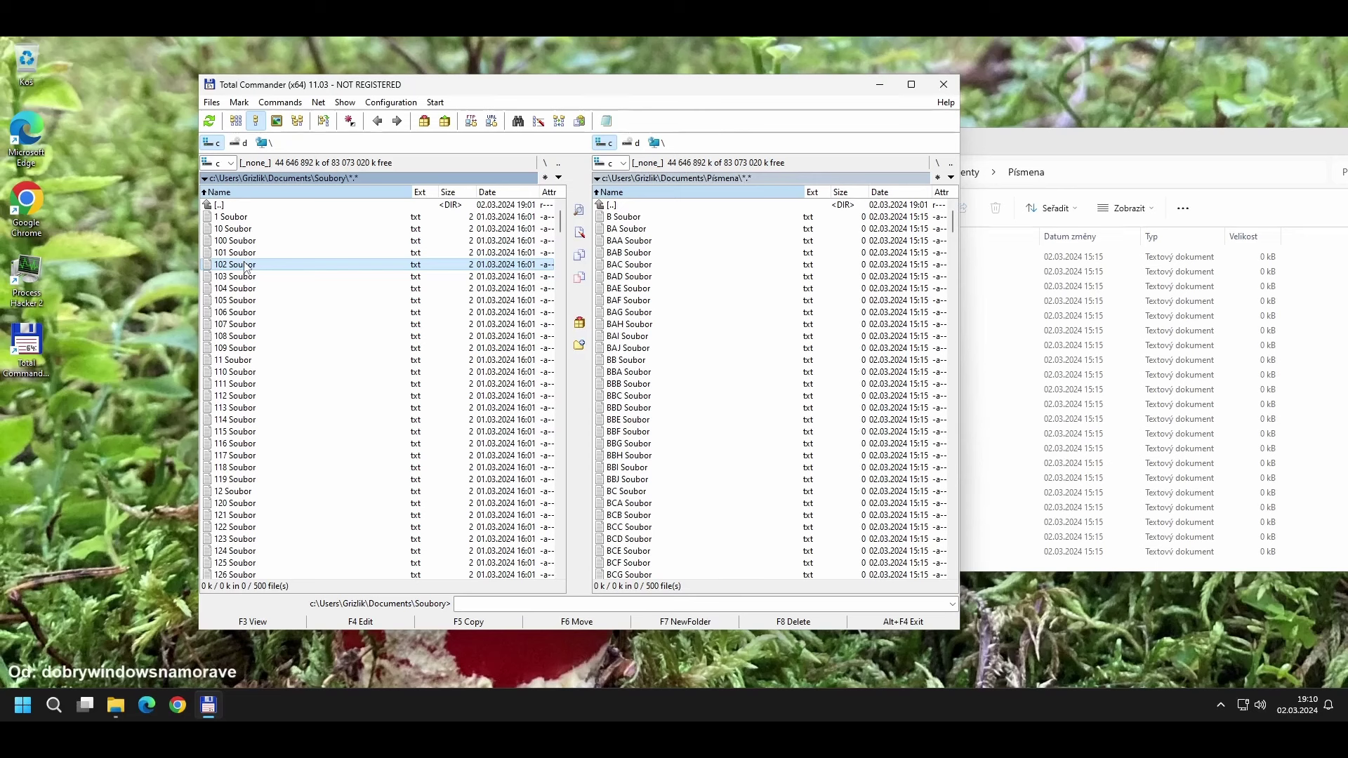
Switch to File Explorer and open the Soubory folder in Dokumenty
click(1115, 137)
click(955, 172)
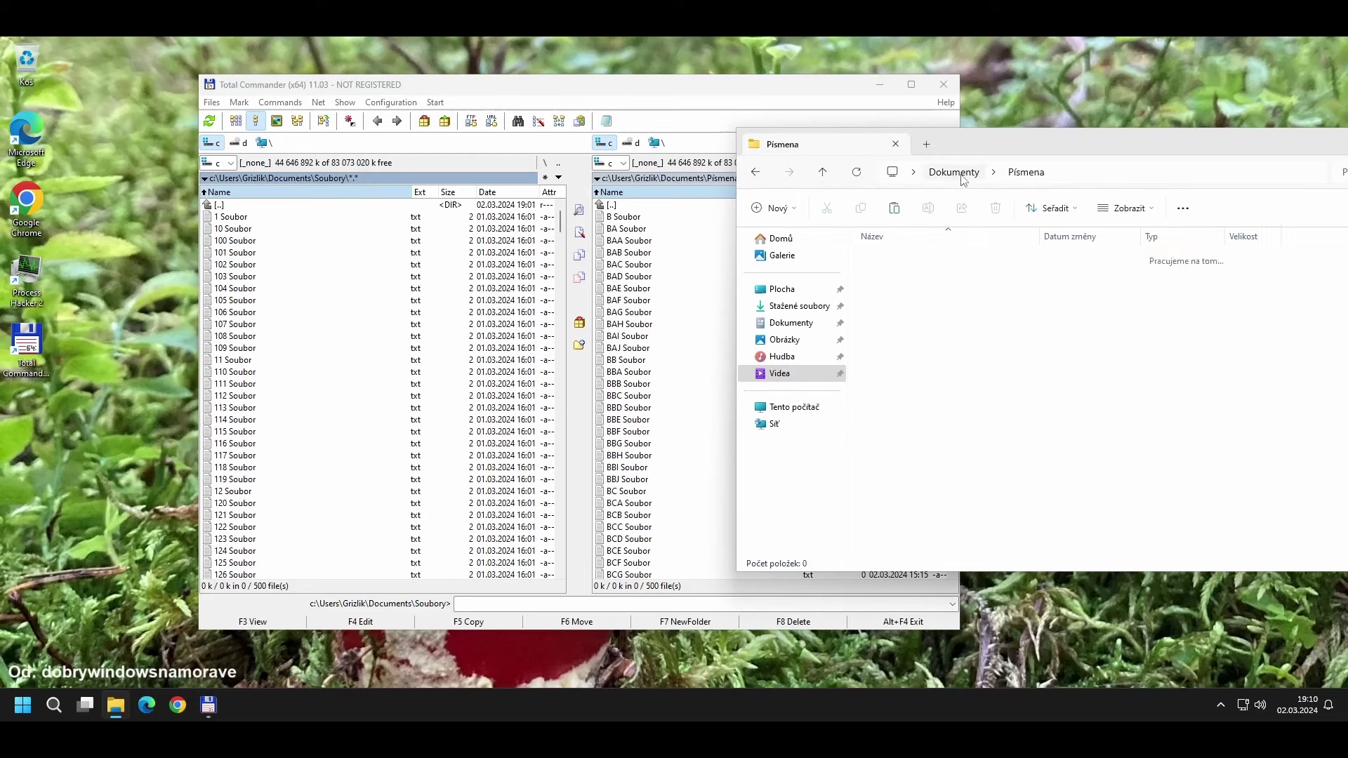
click(905, 288)
double_click(905, 288)
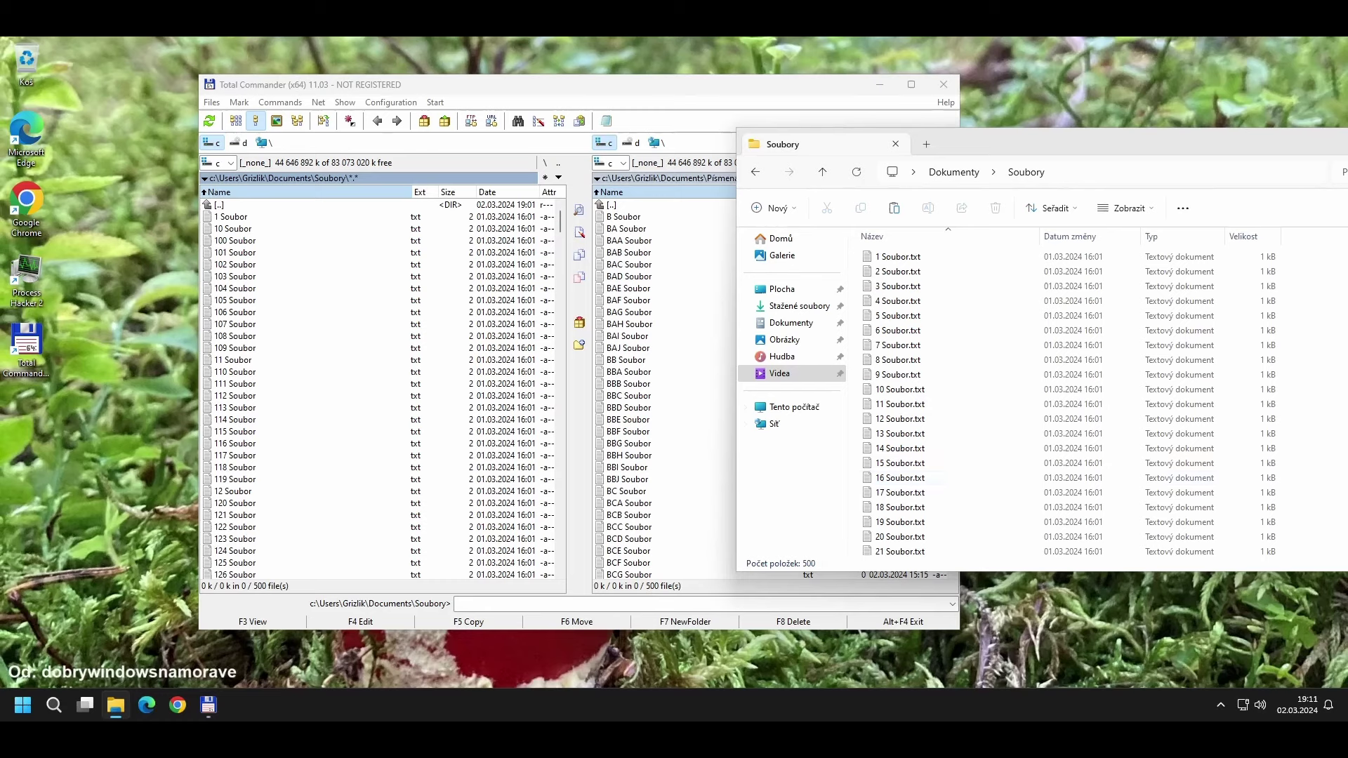
Look through the numbered text files in the Soubory folder to examine their sort order
scroll(1015, 467, down, 10)
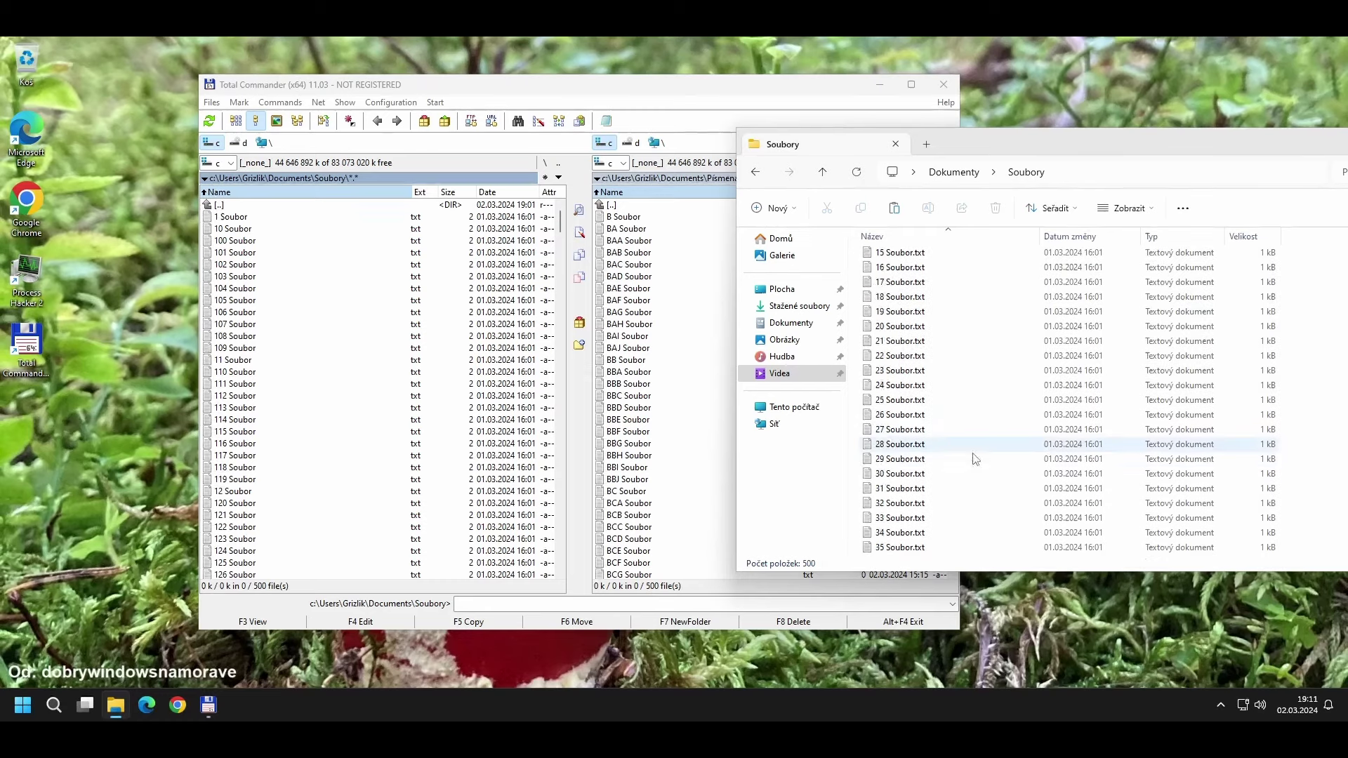
scroll(990, 431, down, 5)
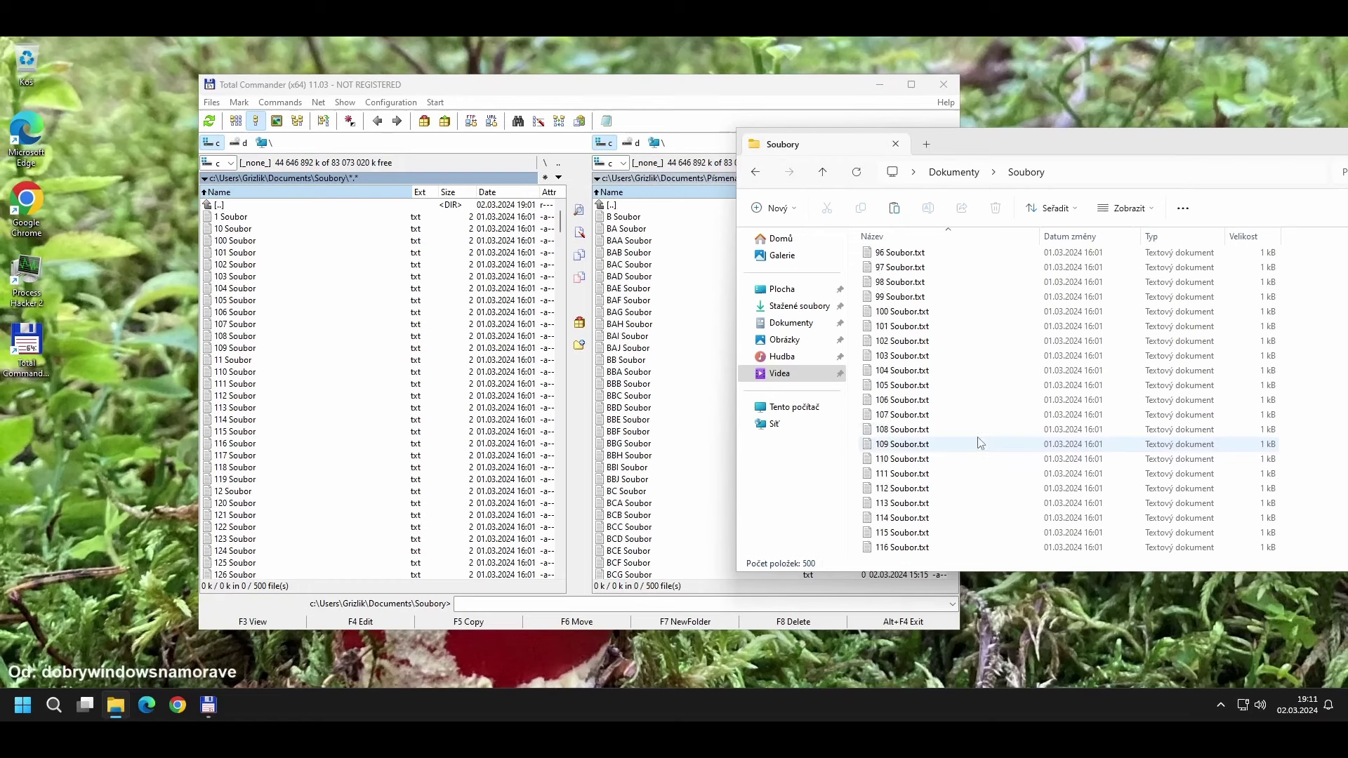
scroll(993, 444, up, 15)
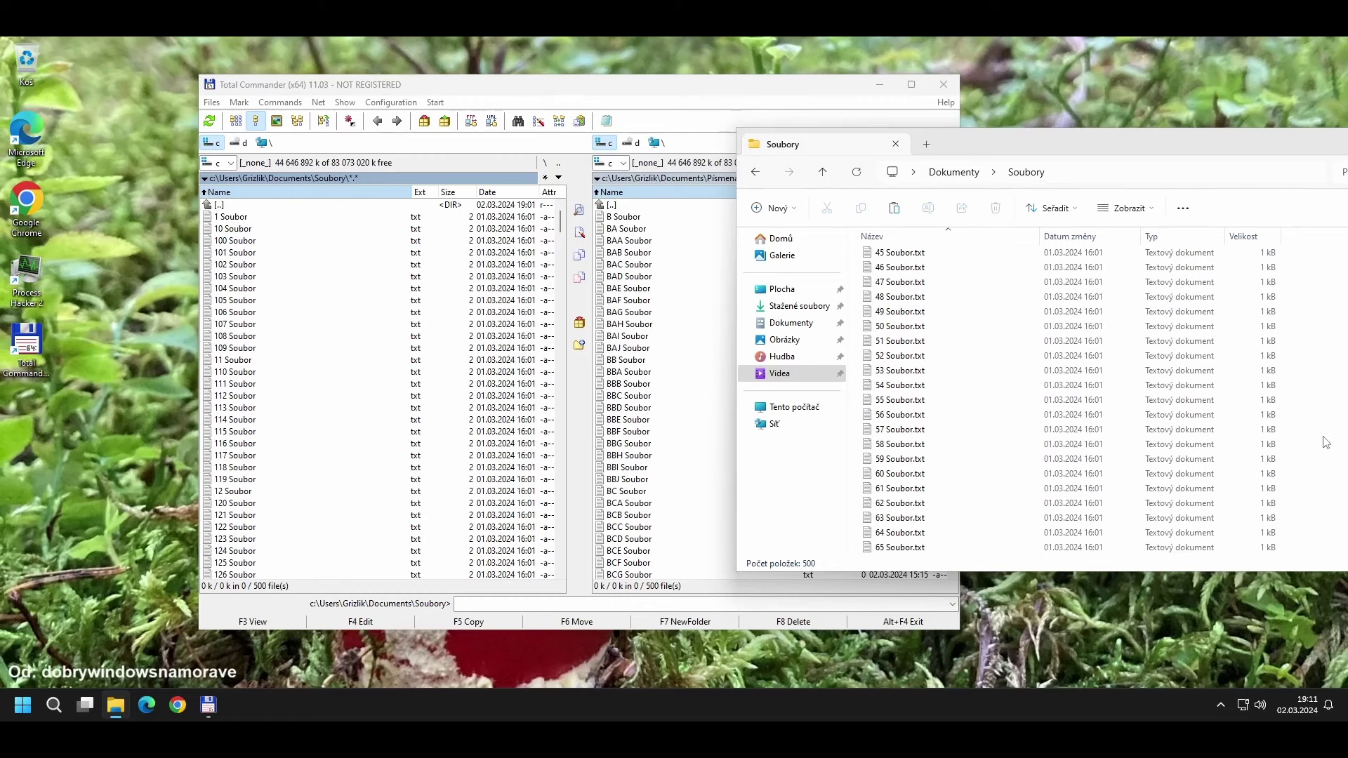
scroll(971, 396, down, 1)
scroll(971, 395, up, 1)
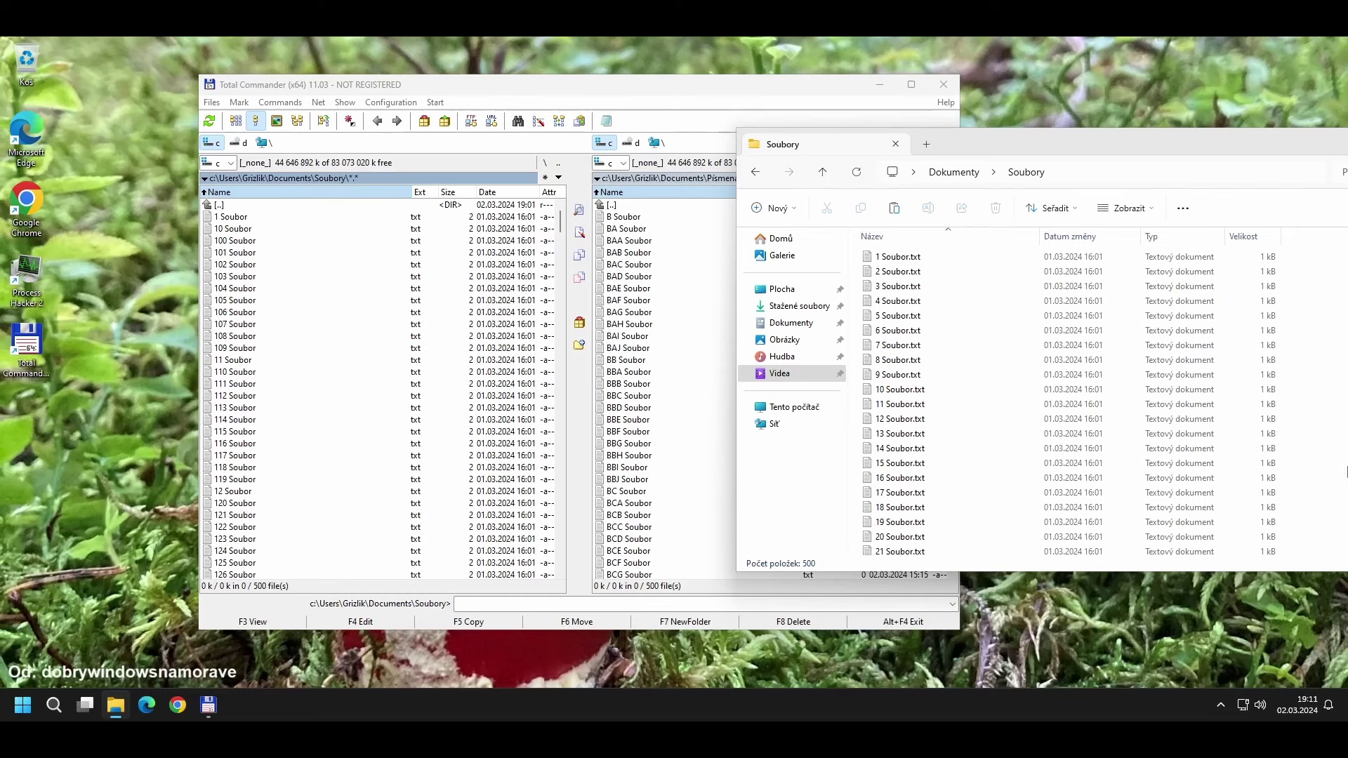
Compare the order of the numbered files in Soubory between Total Commander and File Explorer
click(275, 229)
click(265, 265)
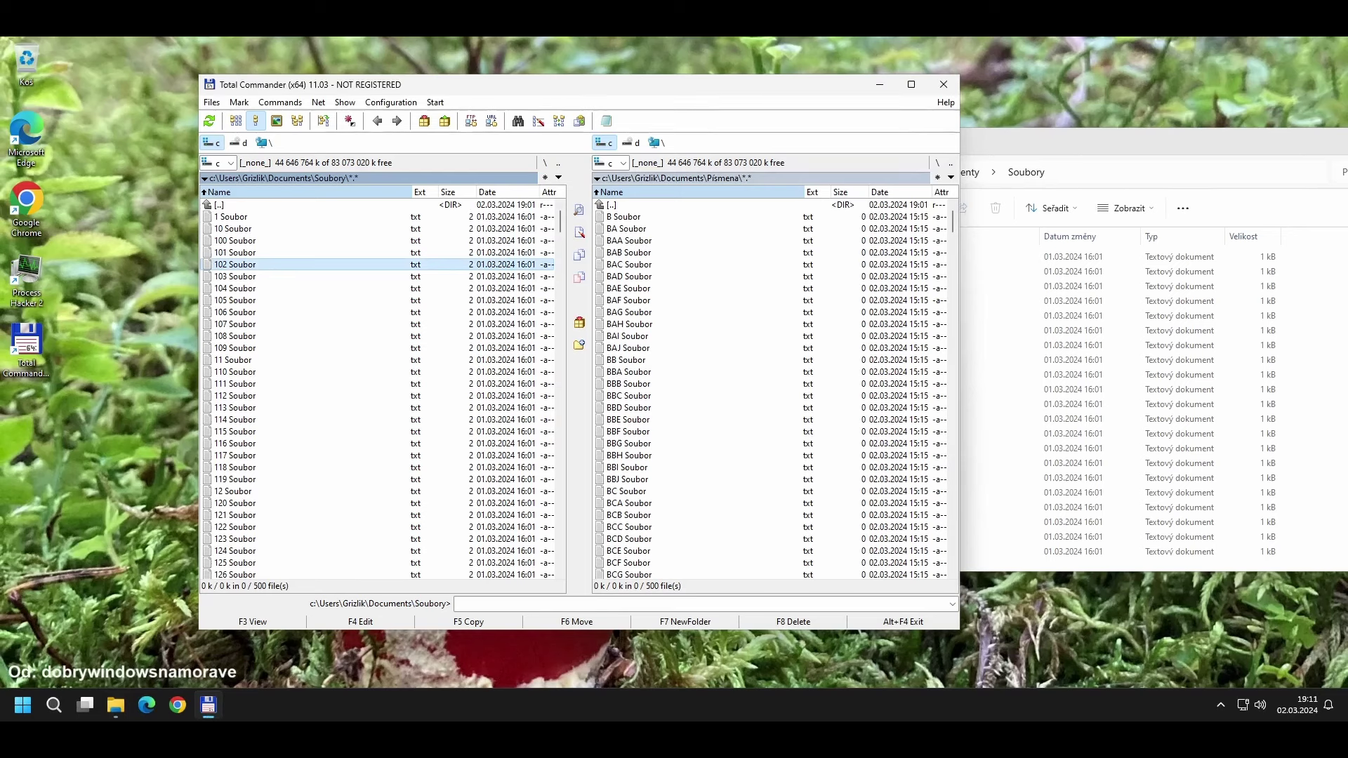
click(1335, 486)
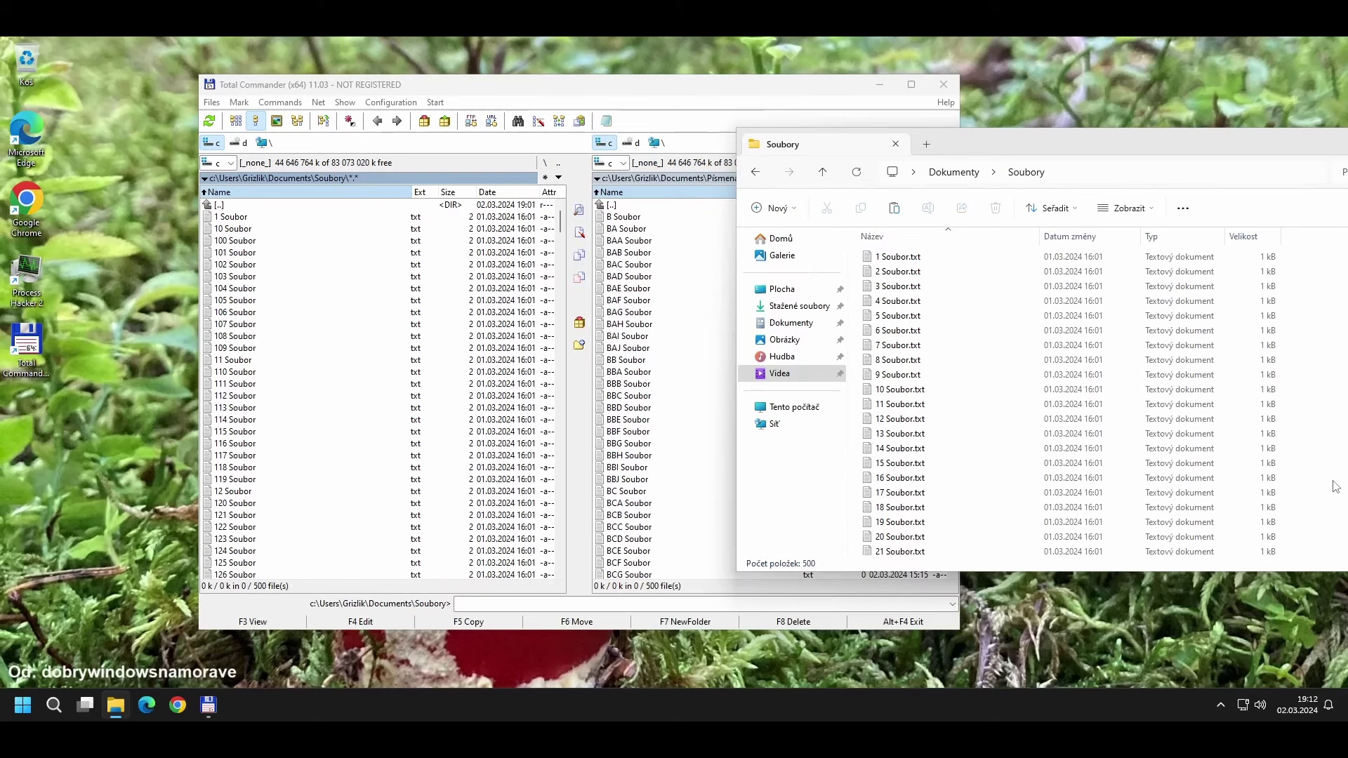
click(273, 218)
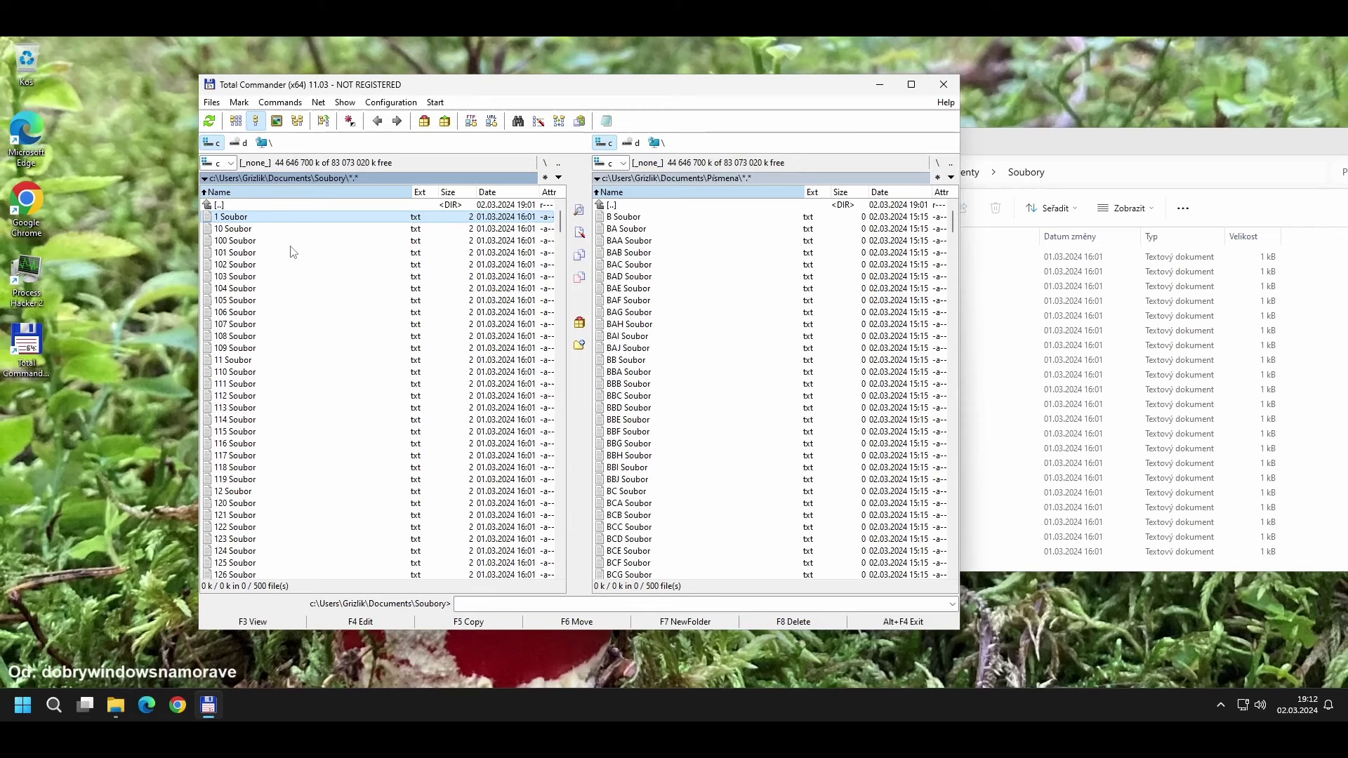
In Total Commander, replace the Pismena listing with the contents of the Soubory 2 folder in Documents
click(639, 219)
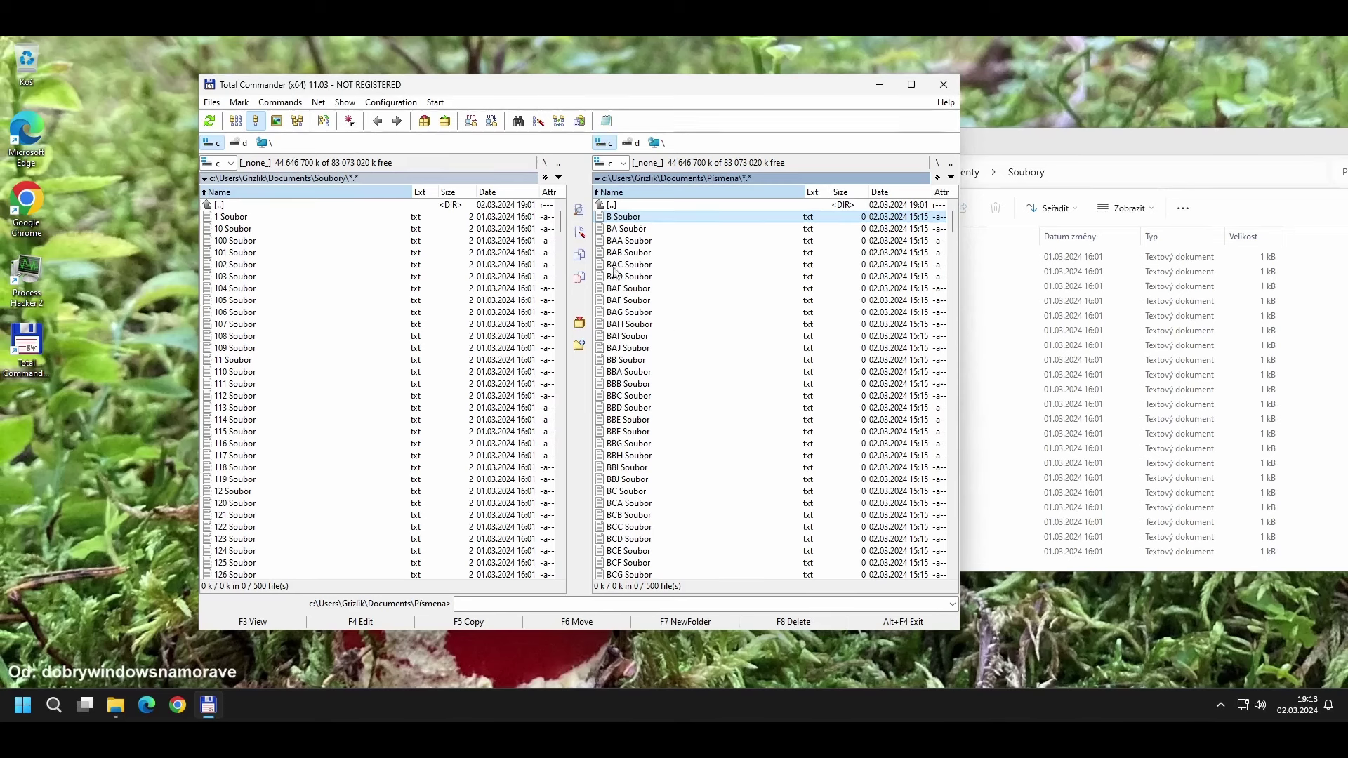
double_click(627, 205)
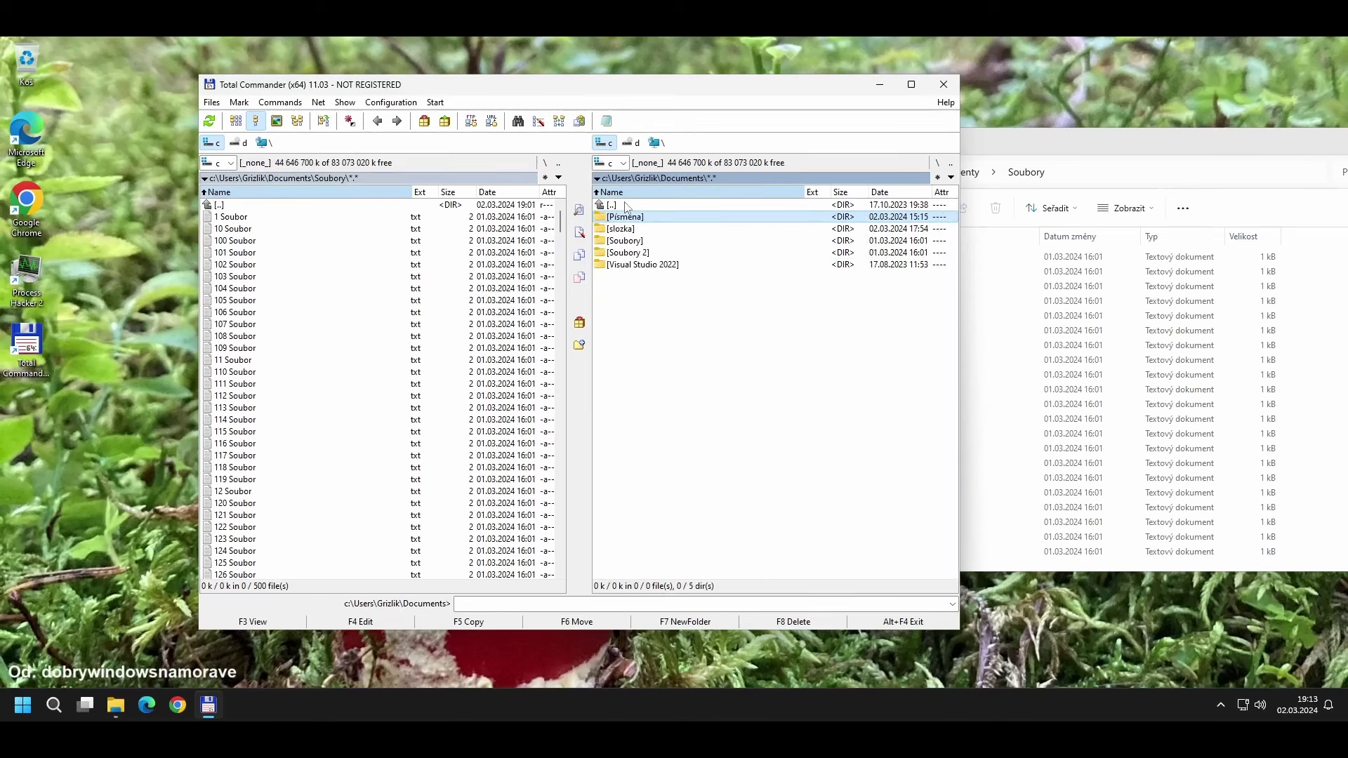
double_click(643, 253)
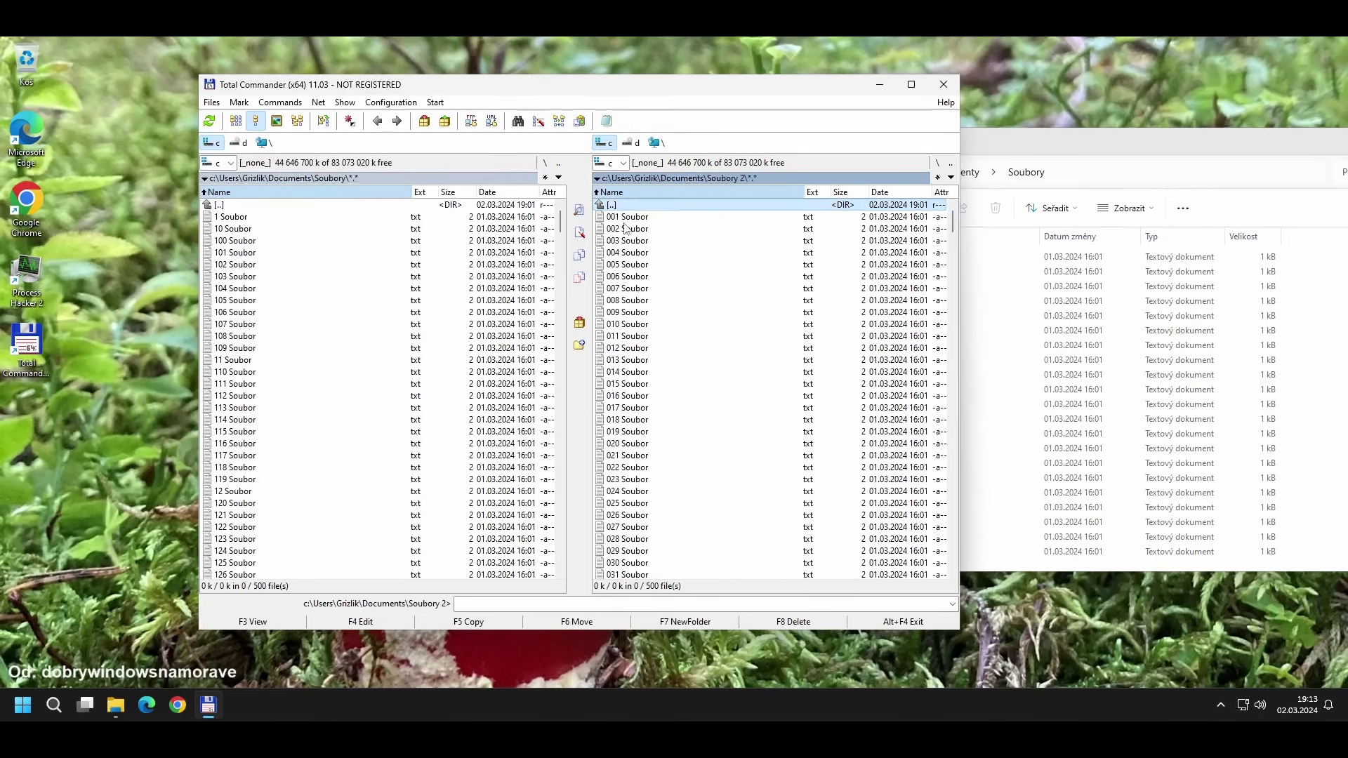
Compare 1 Soubor and 10 Soubor in Soubory with the zero-padded 001 Soubor and 010 Soubor in Soubory 2
click(239, 216)
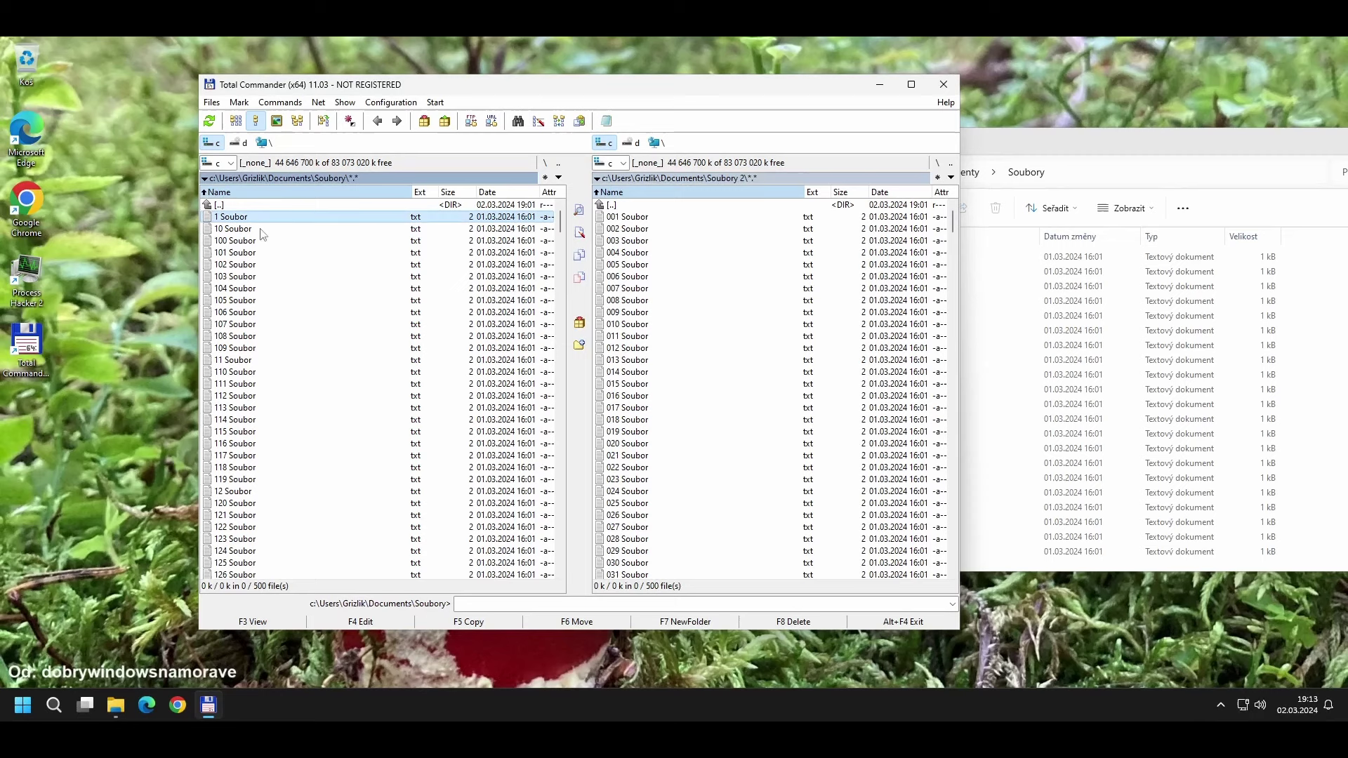
click(642, 221)
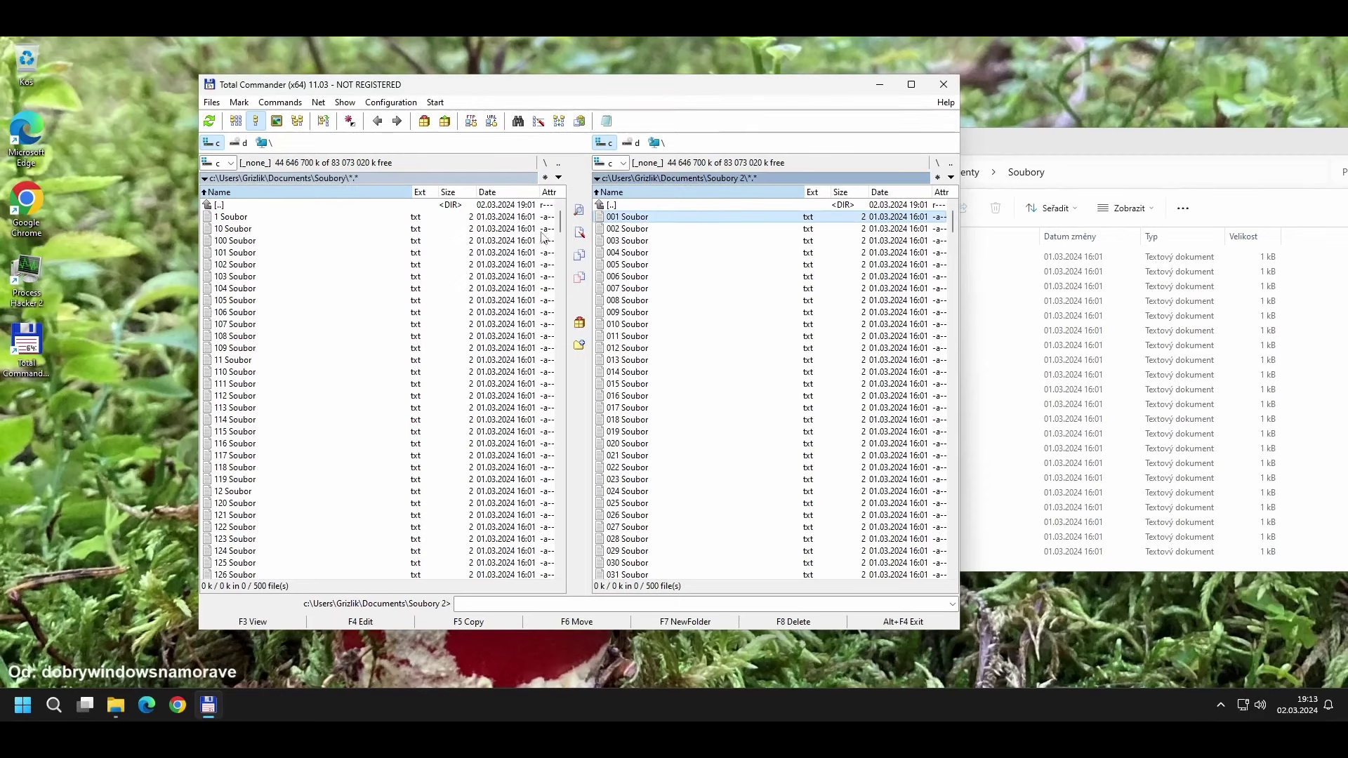
click(239, 217)
click(239, 228)
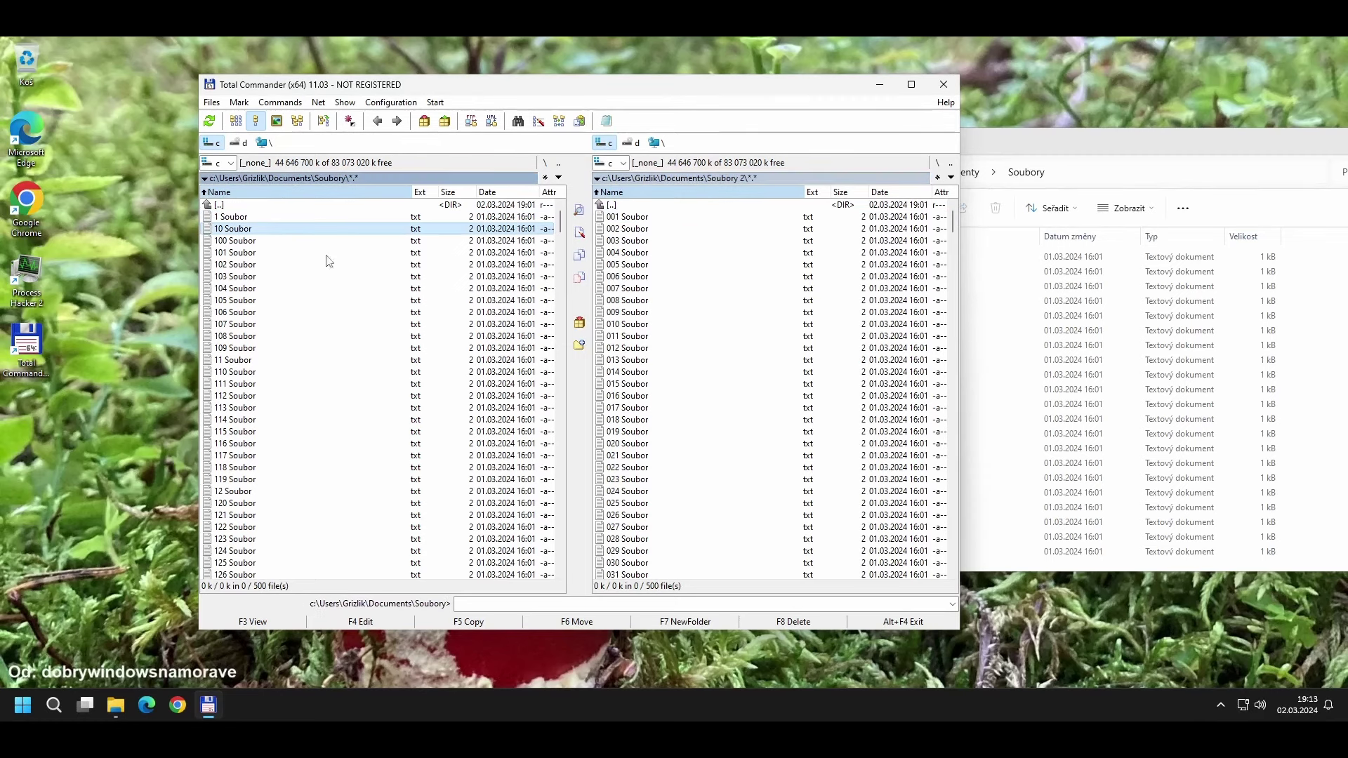
click(637, 326)
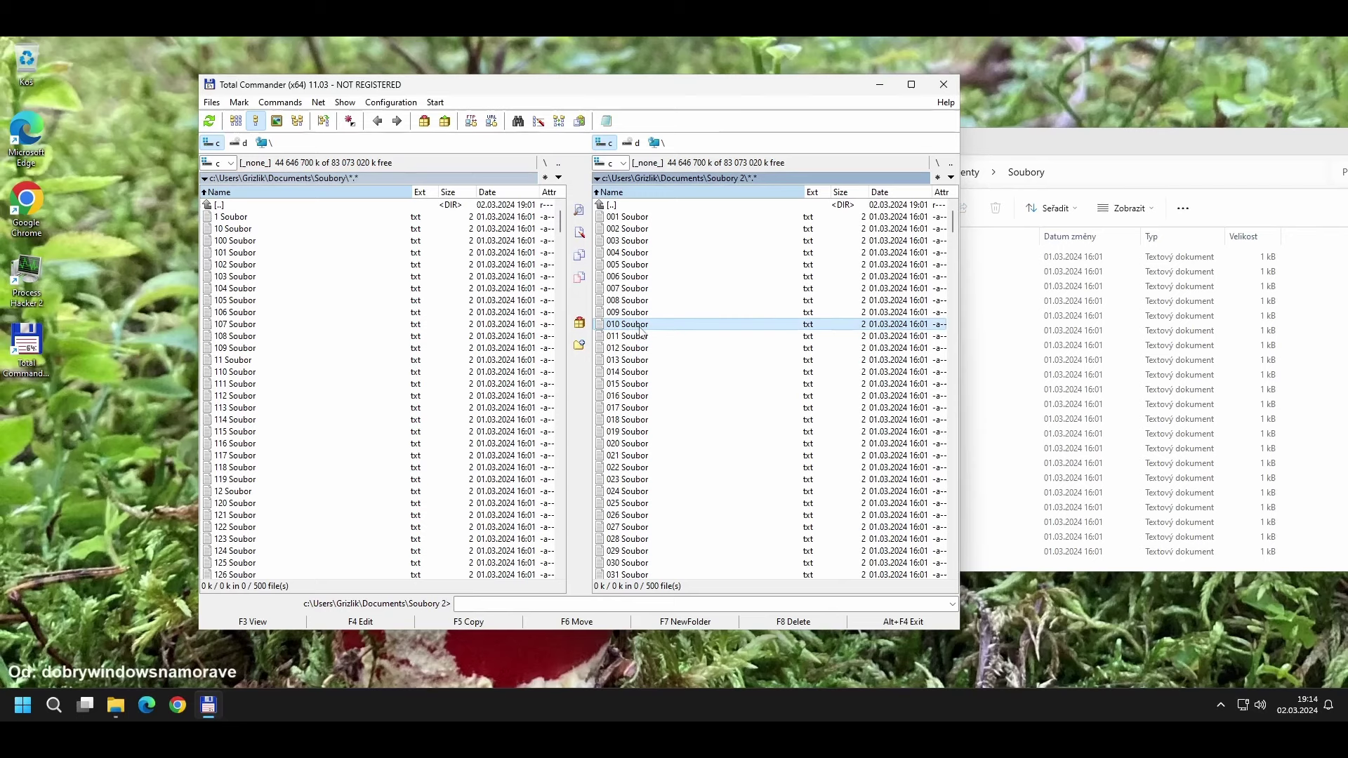
Switch to File Explorer, go back to Dokumenty and open the slozka folder, with the window moved fully into view
click(980, 184)
click(953, 172)
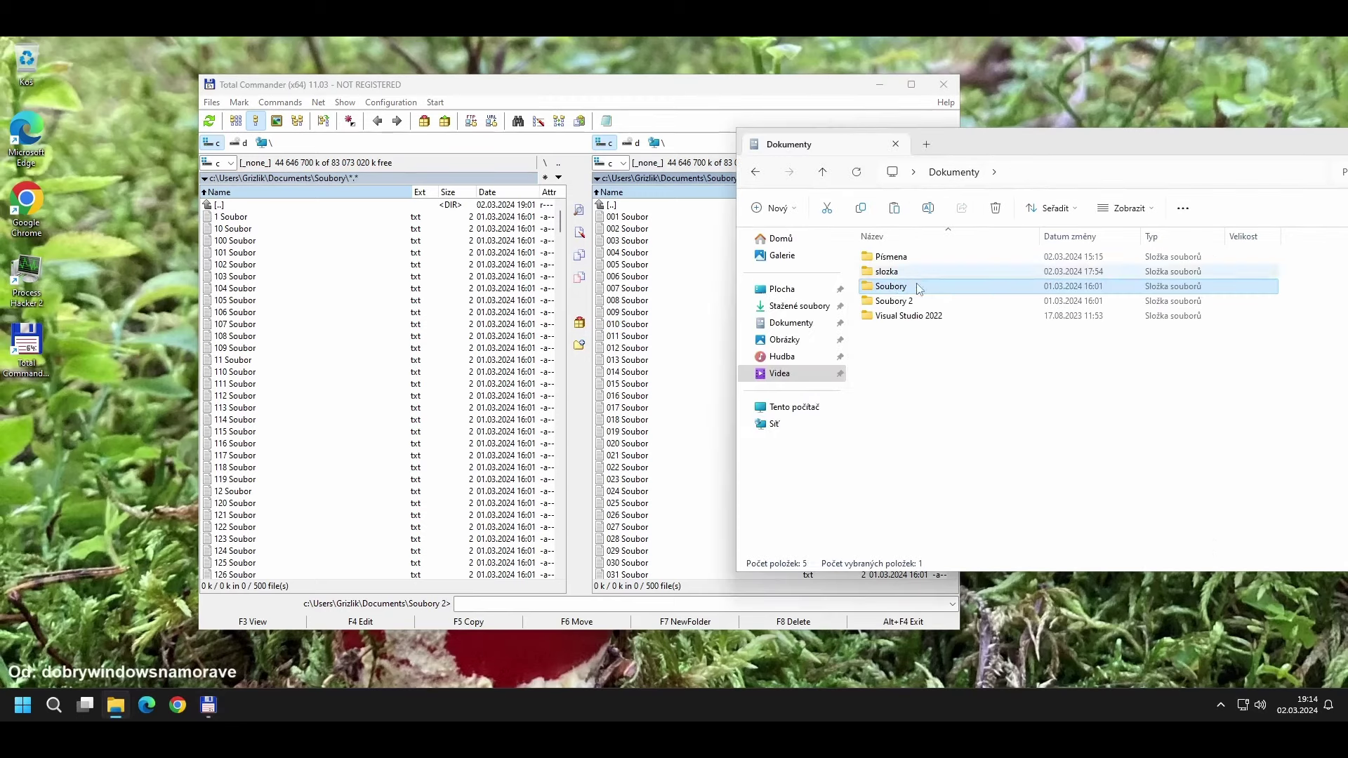
click(910, 311)
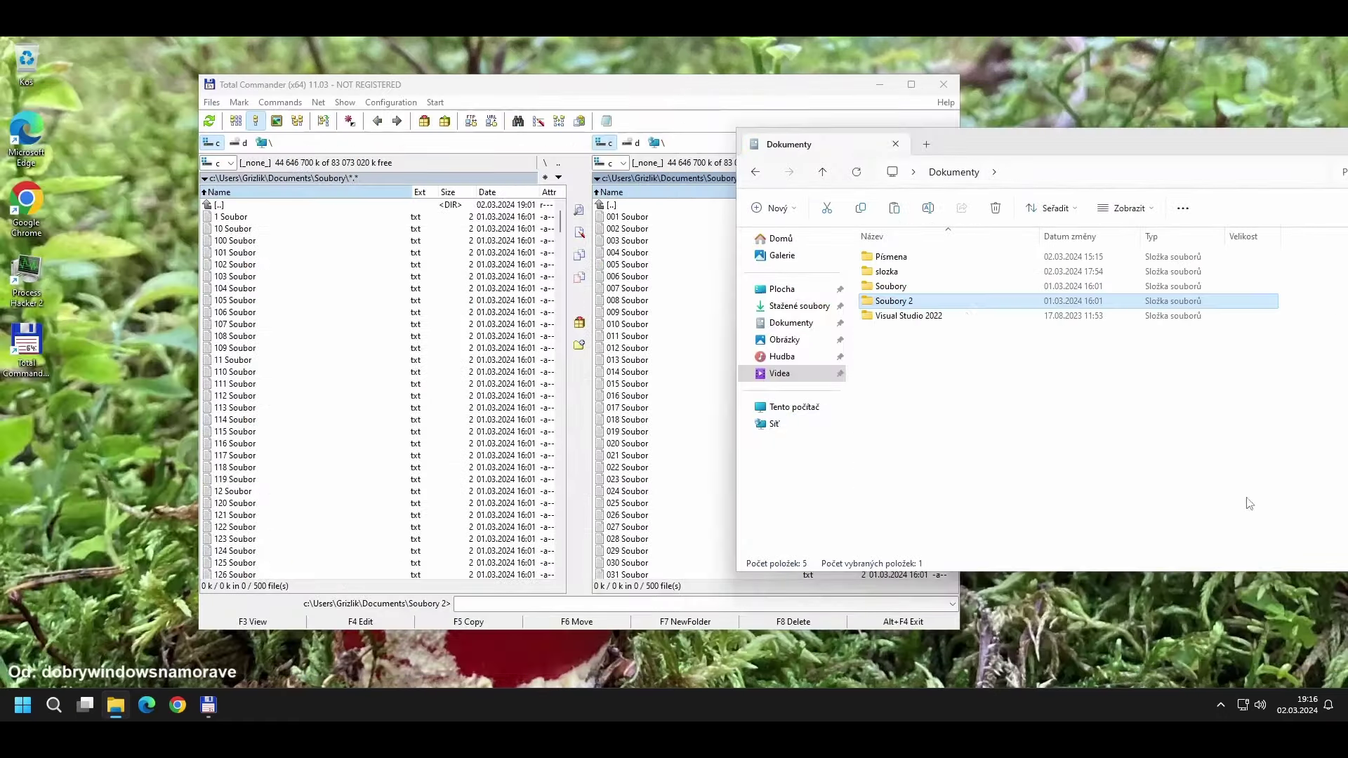
click(892, 275)
drag(1012, 142, 649, 158)
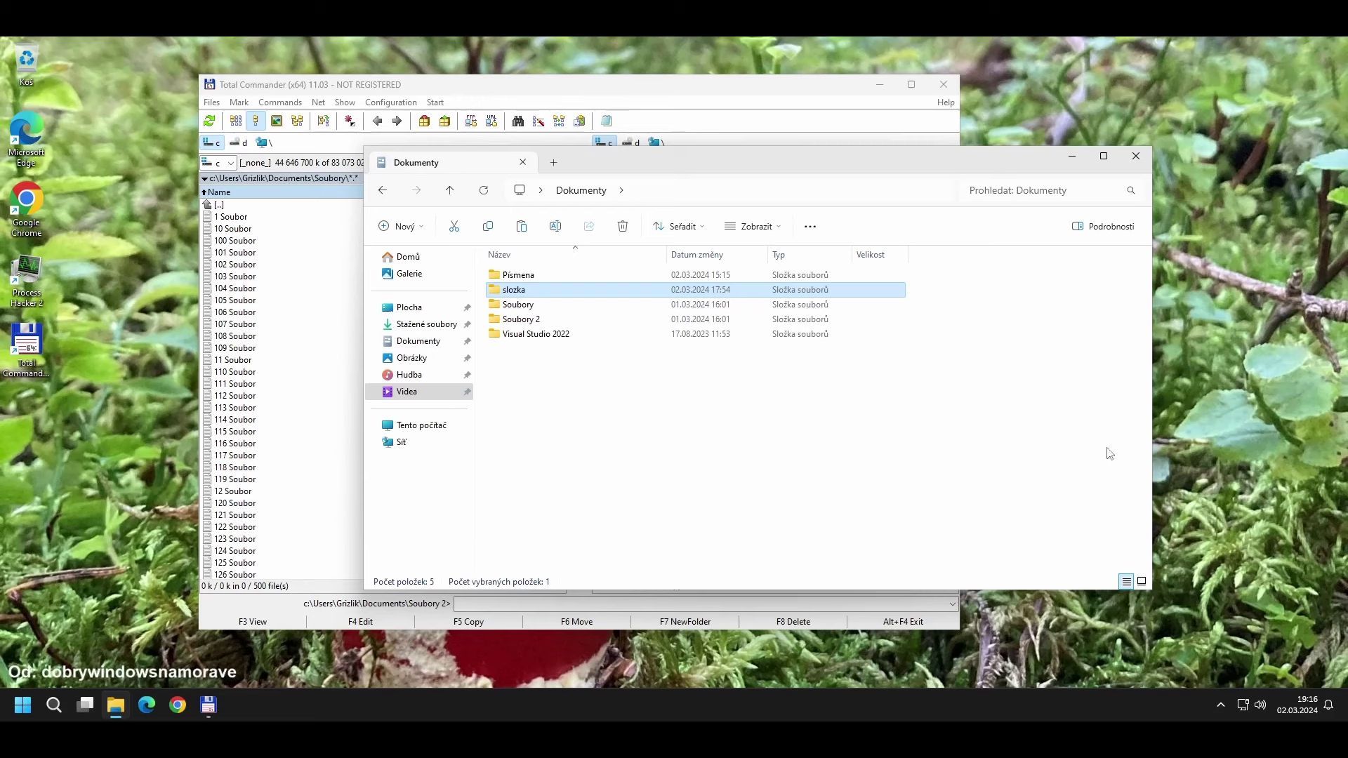
key(Return)
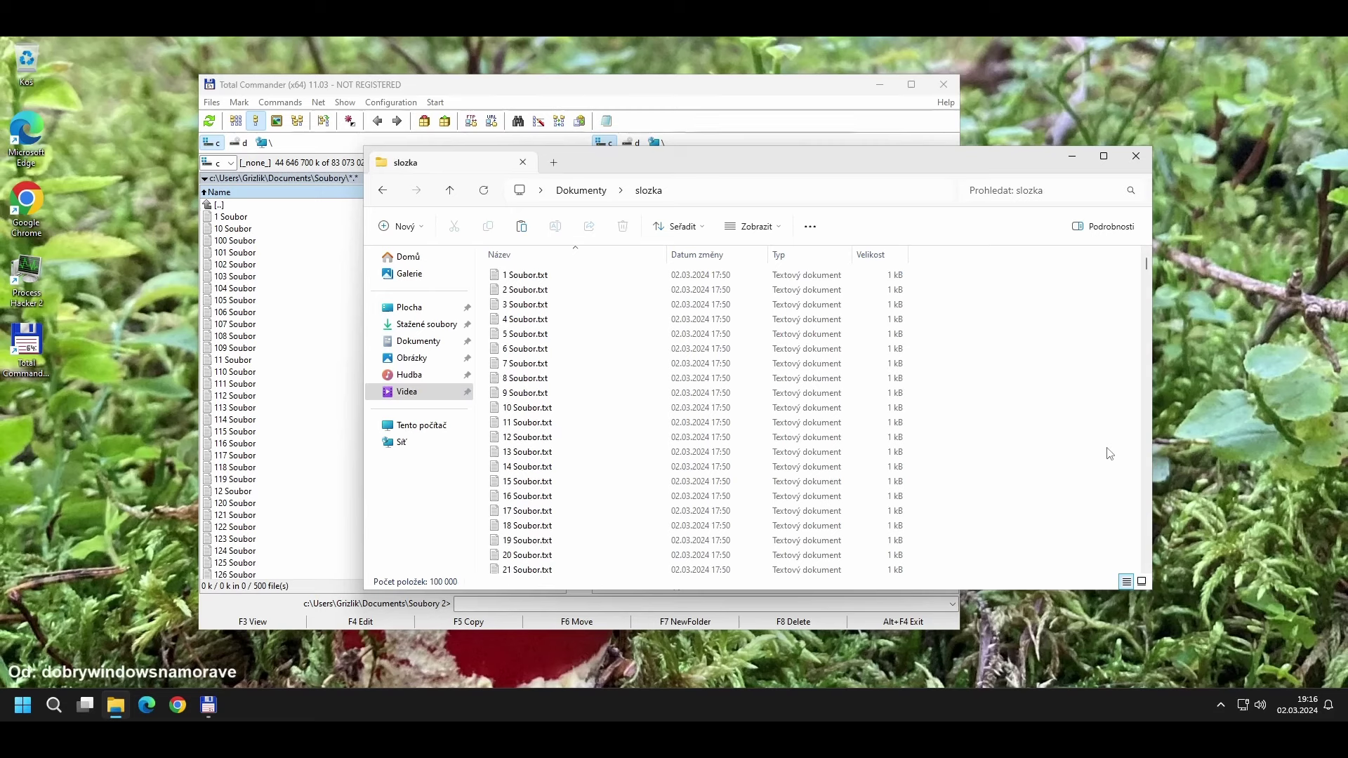
click(789, 107)
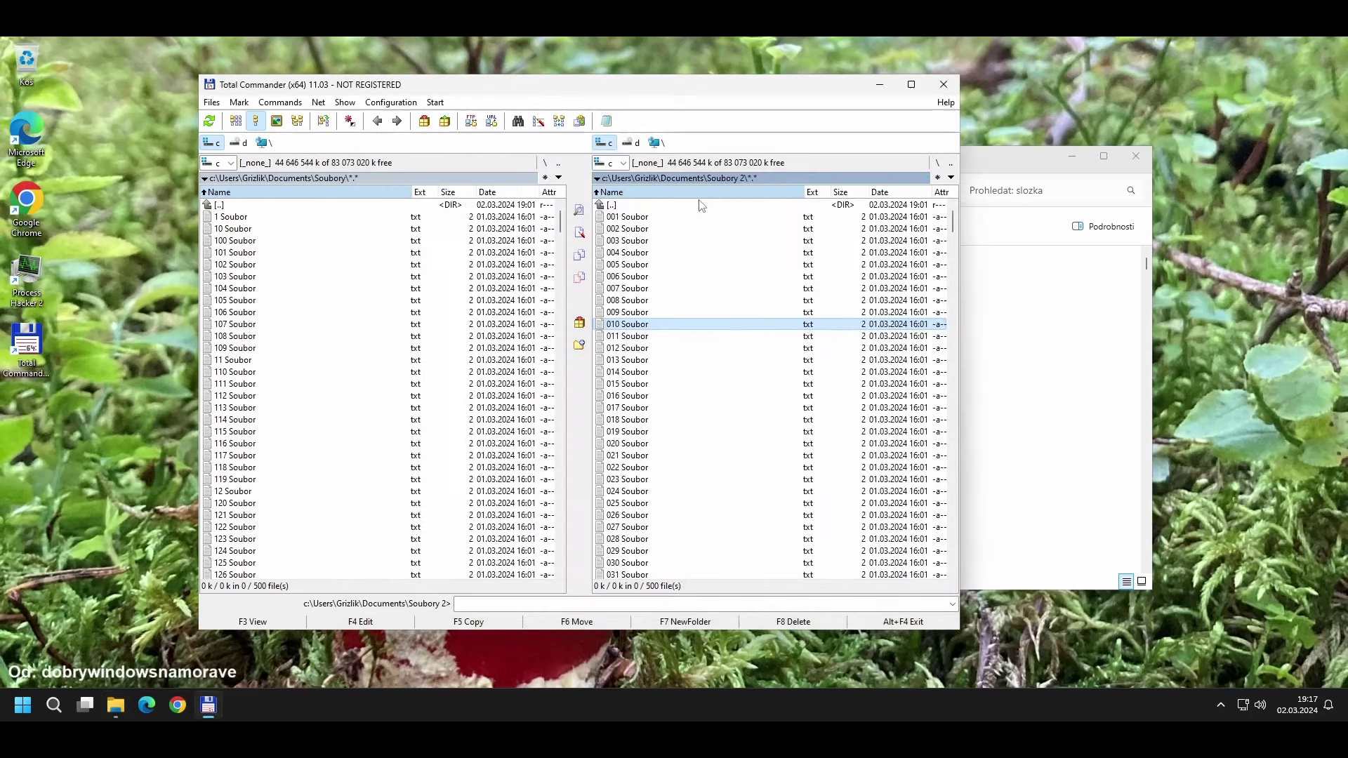
click(1078, 434)
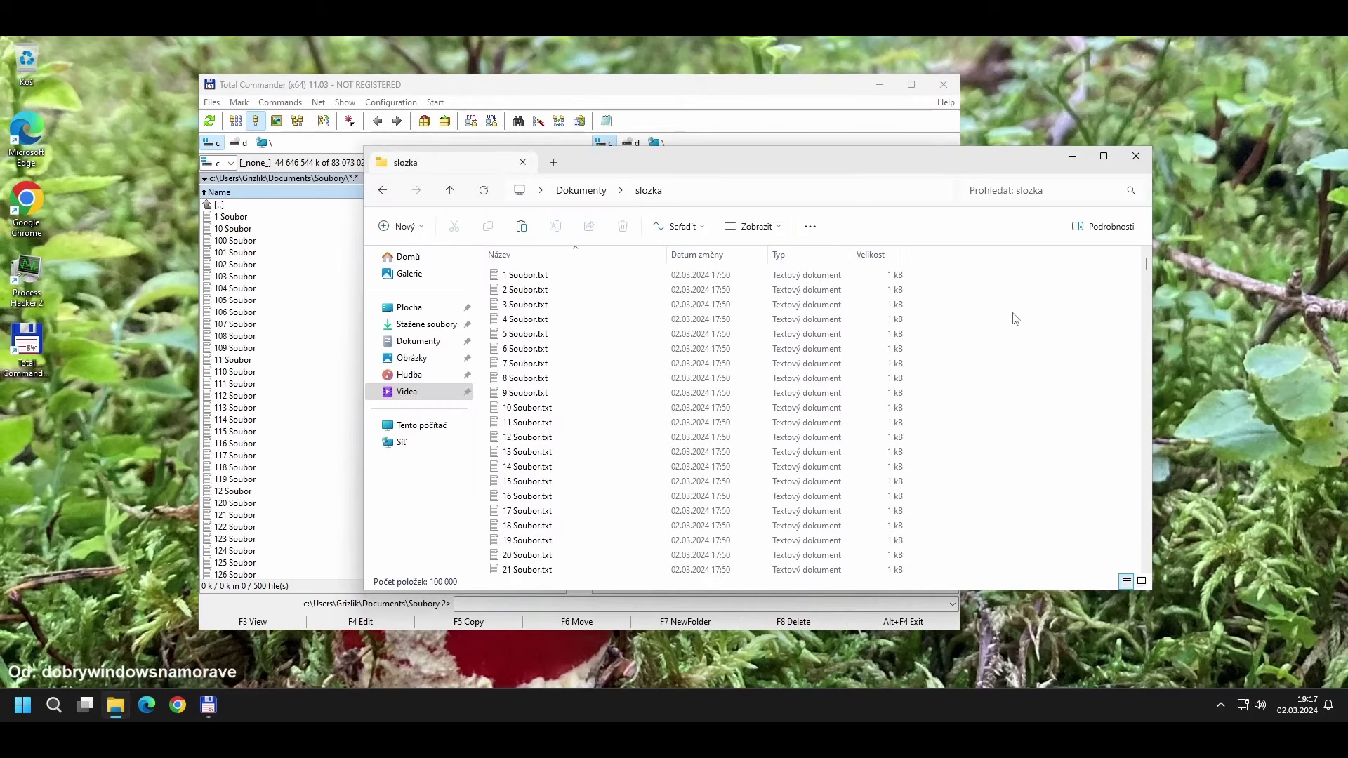
click(815, 131)
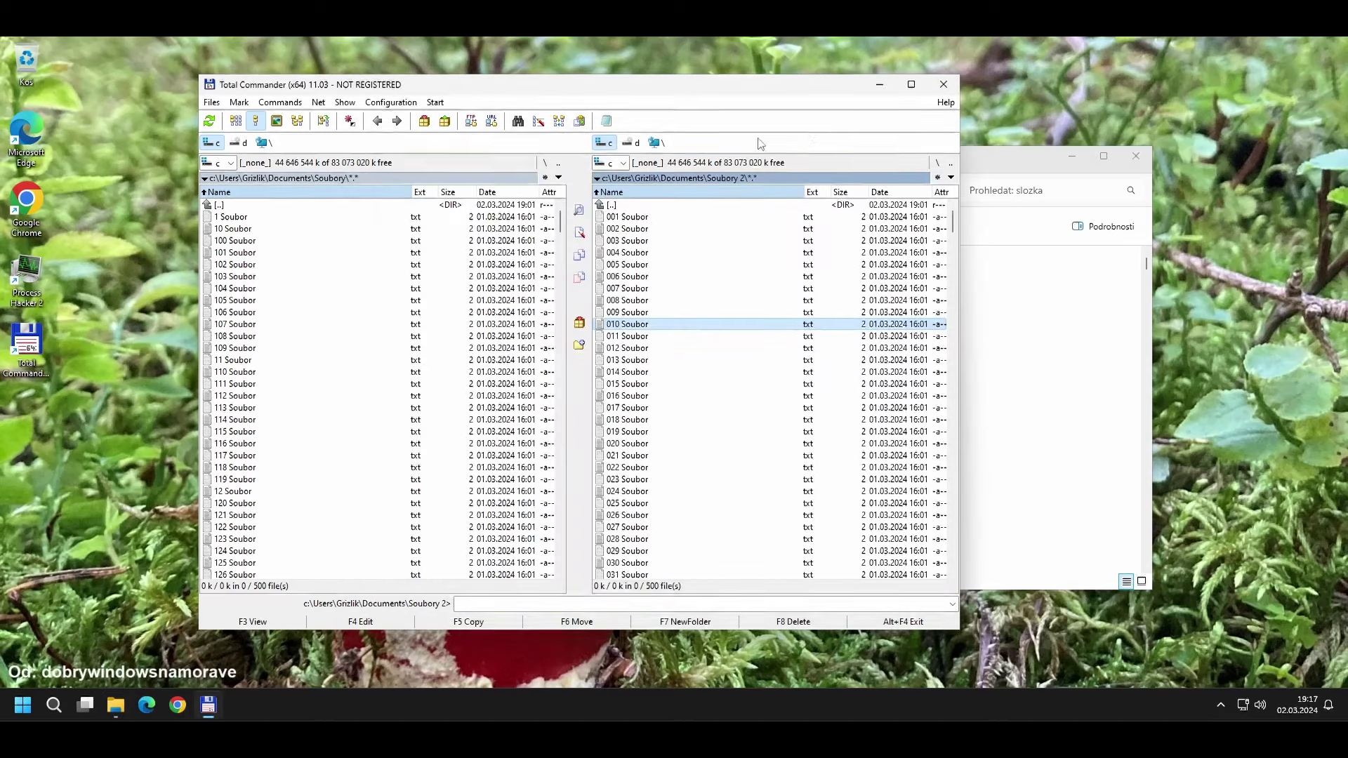
click(1074, 379)
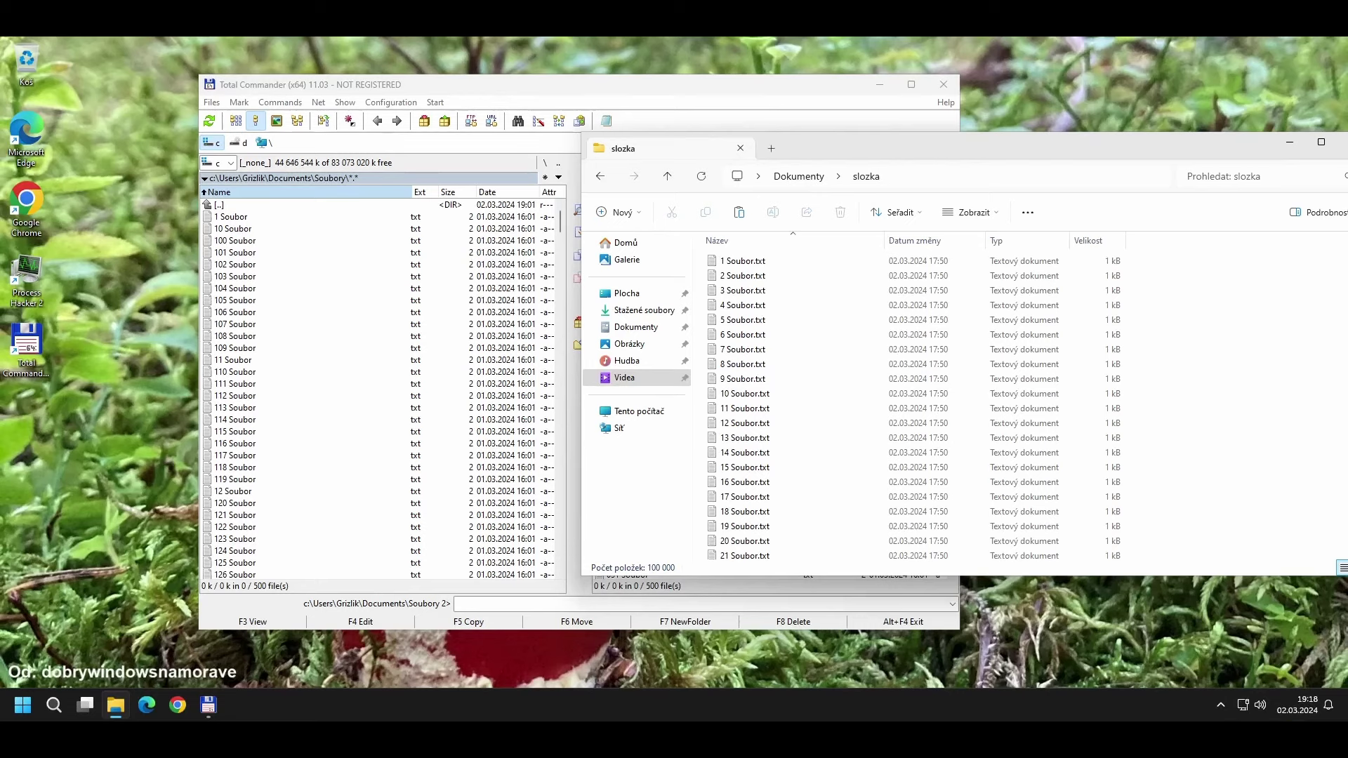
Open the Videa folder in File Explorer and run Obsah složky.exe
click(624, 377)
click(823, 267)
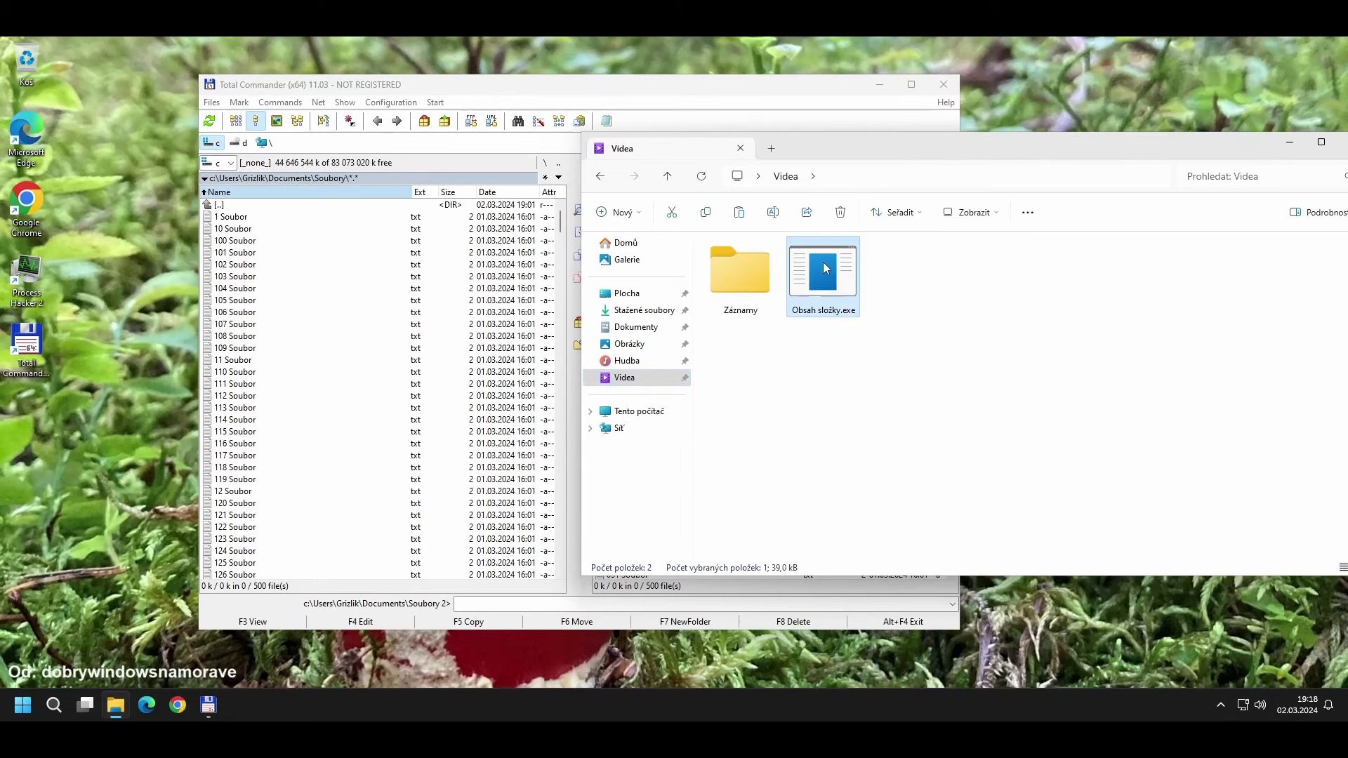
double_click(823, 264)
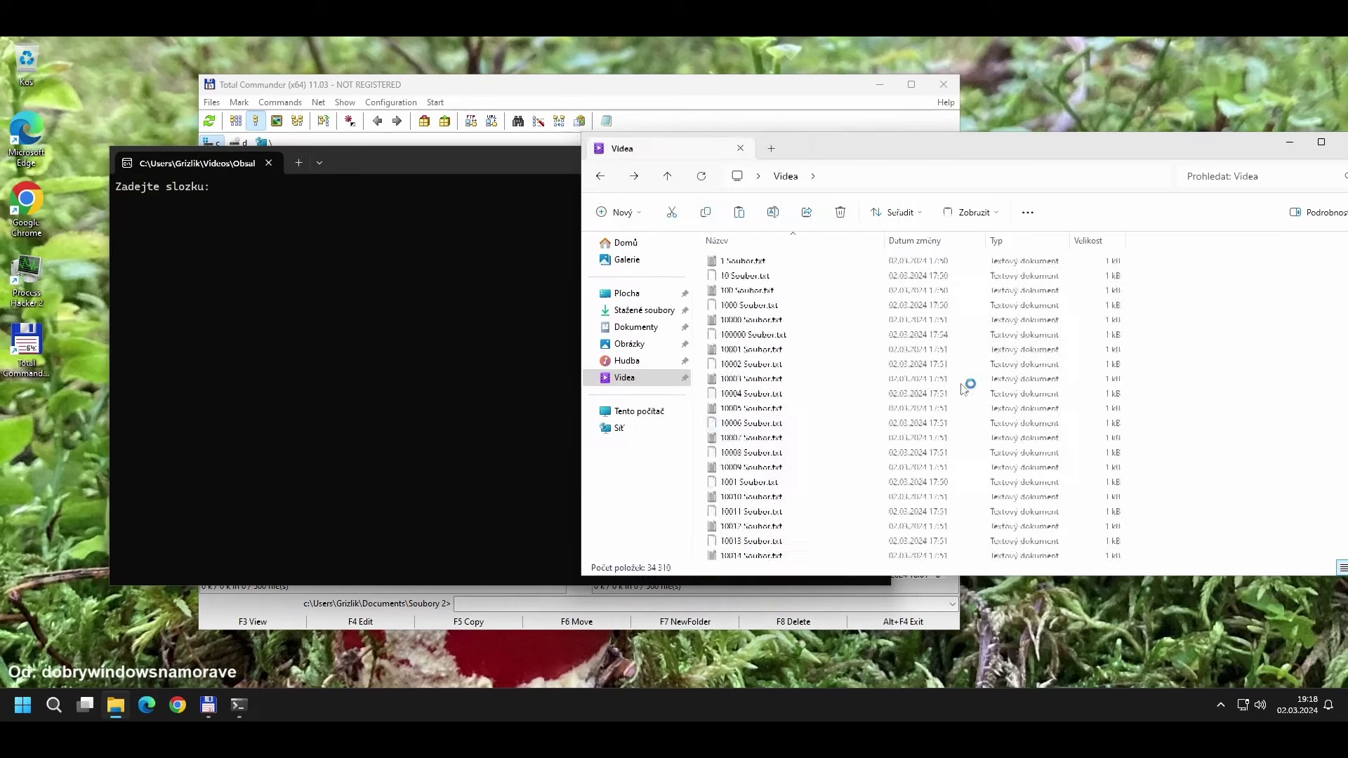
Give the console program the Soubory folder from Dokumenty, open that folder in File Explorer too, and list its contents in the console
click(798, 176)
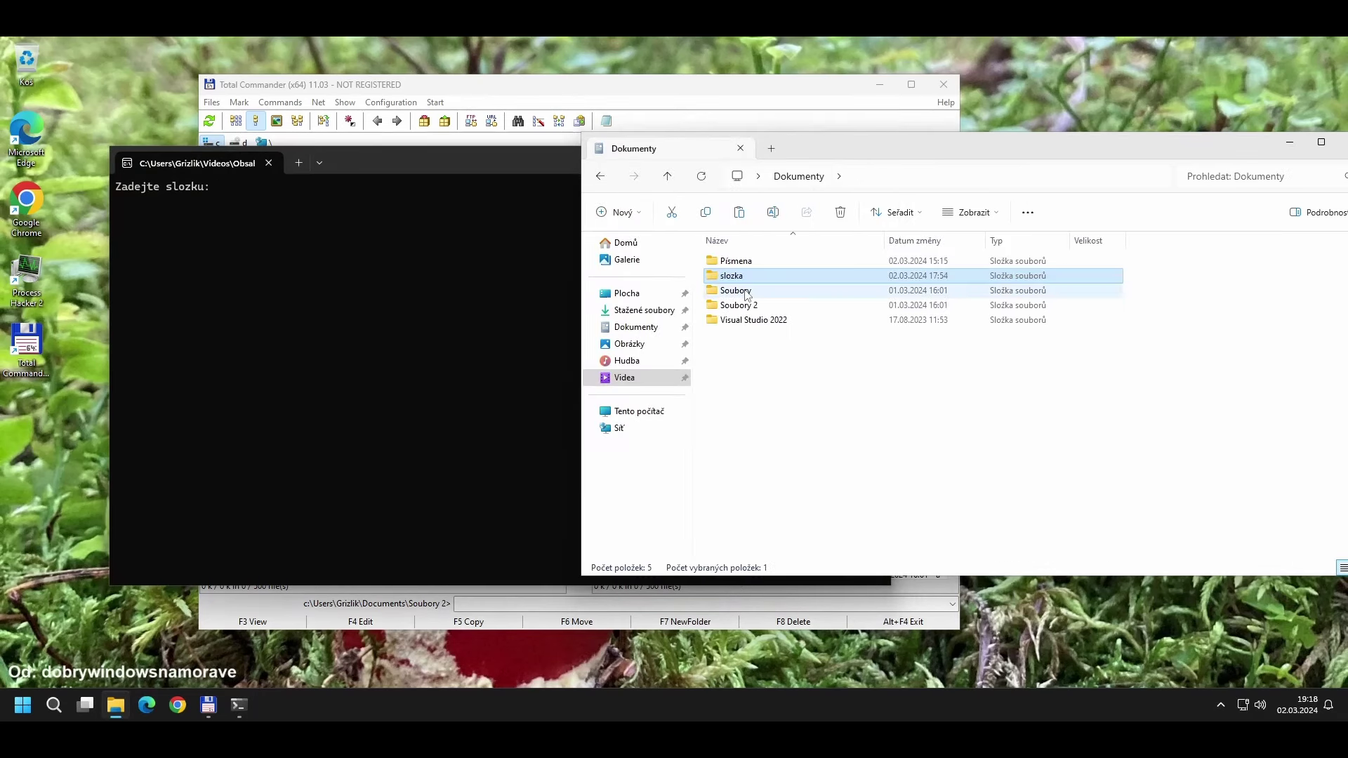
drag(747, 295, 449, 301)
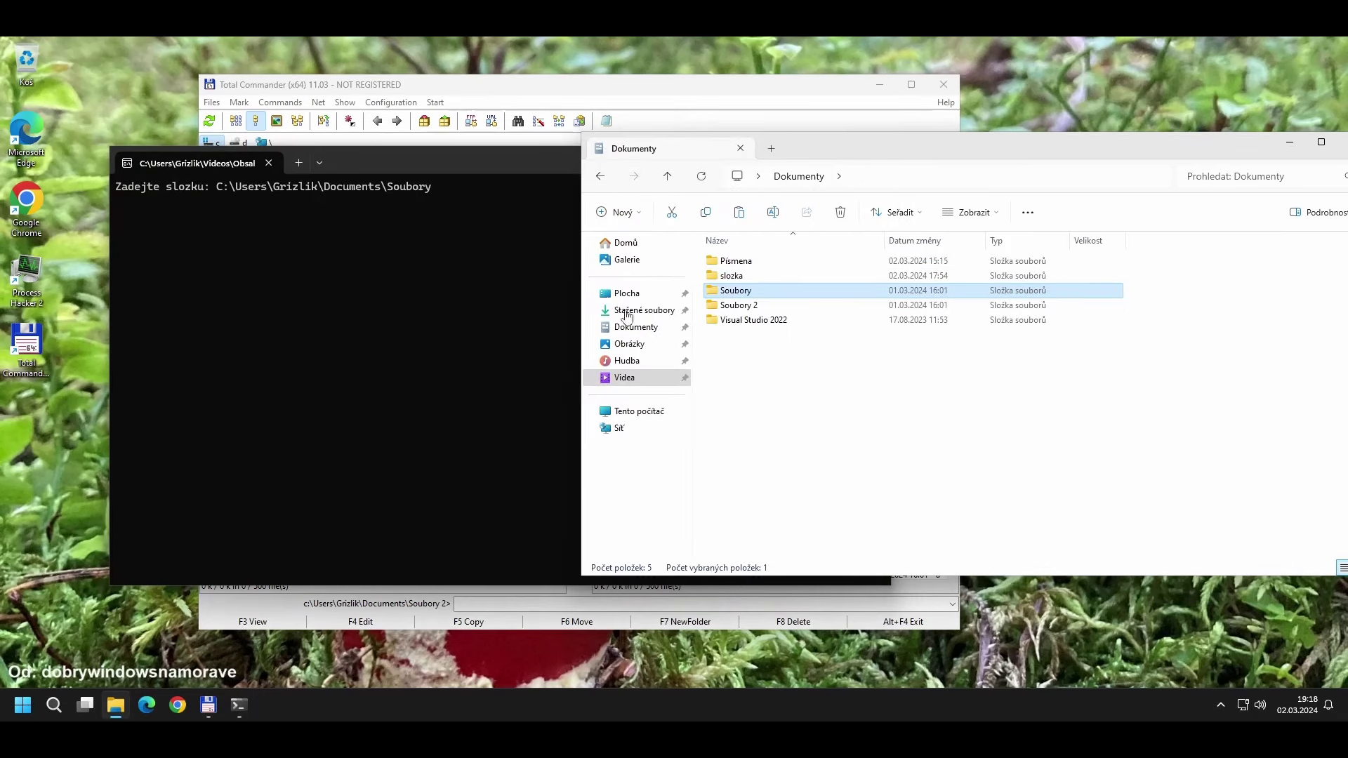
double_click(729, 294)
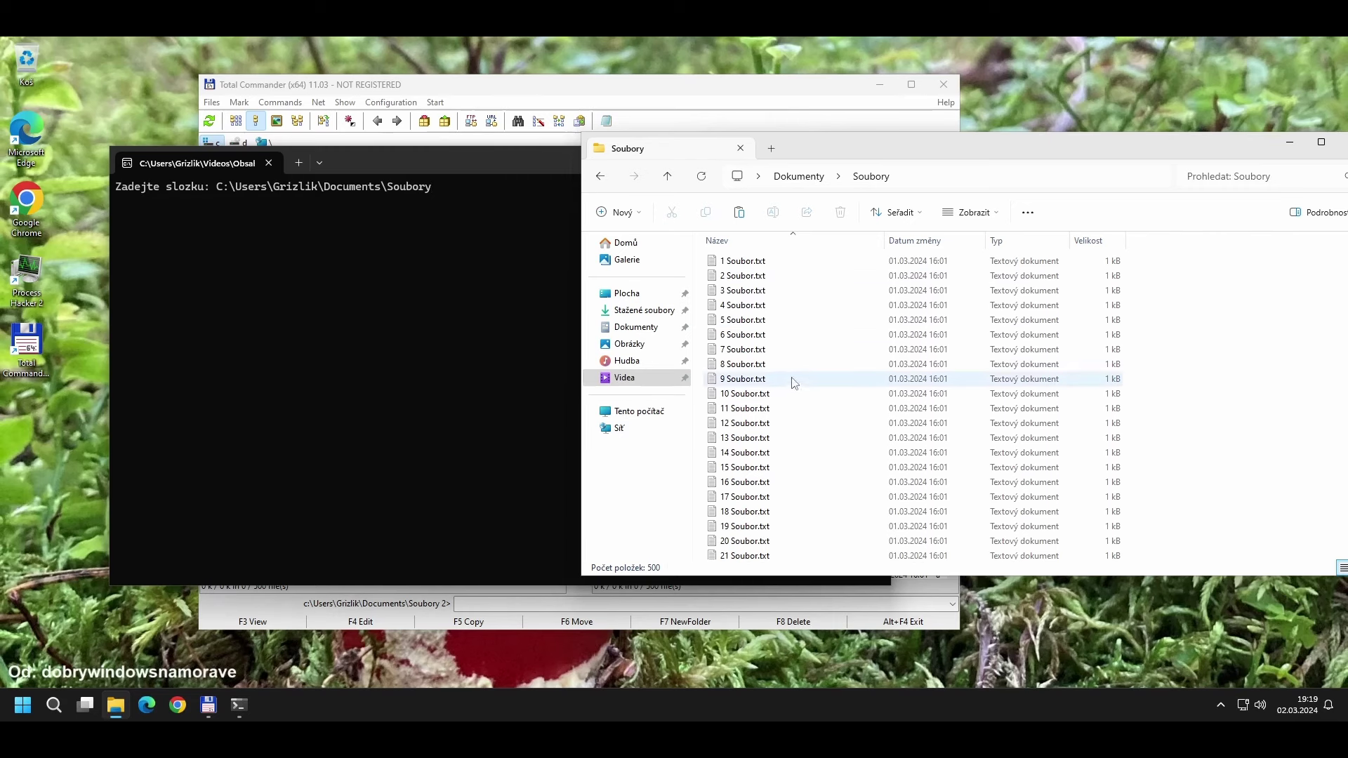
click(504, 166)
key(Return)
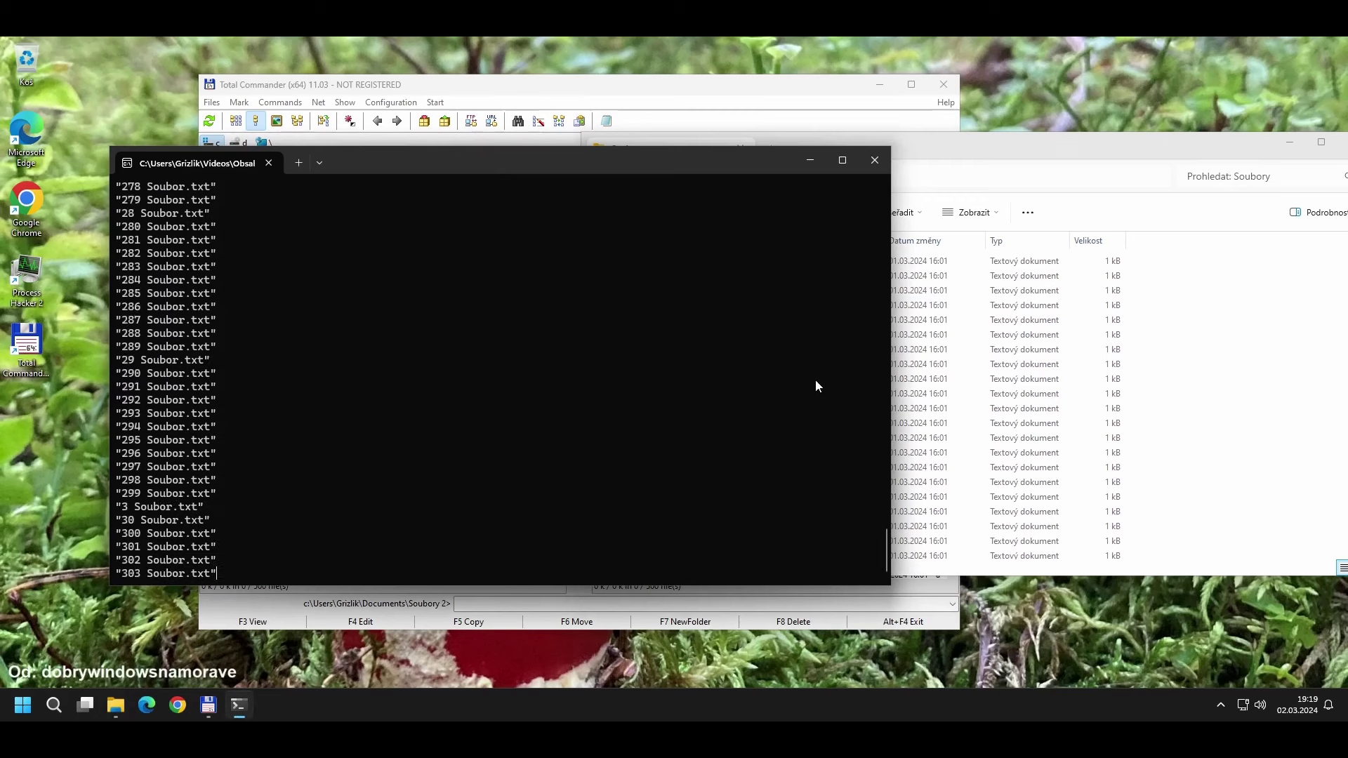
drag(885, 562, 894, 183)
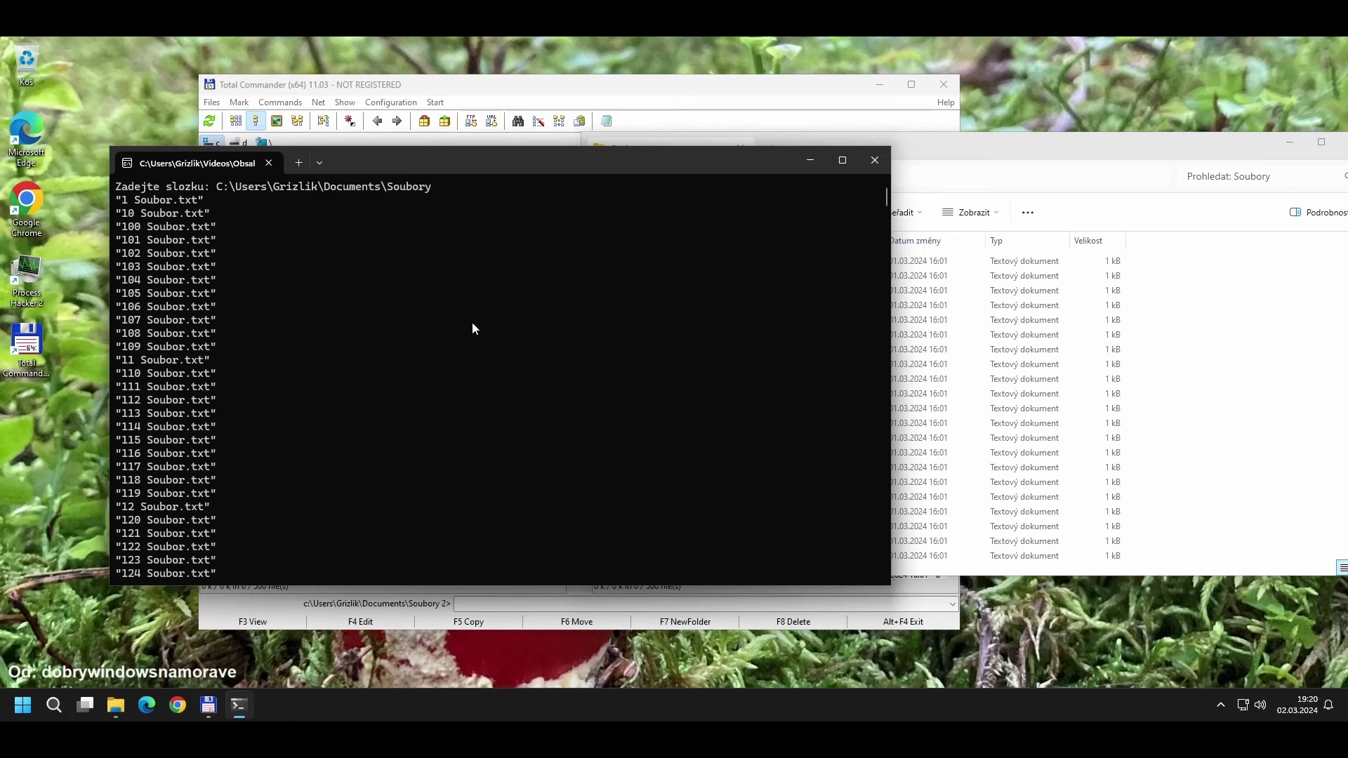
Compare the file order in the console listing of Soubory with the order in File Explorer
click(983, 261)
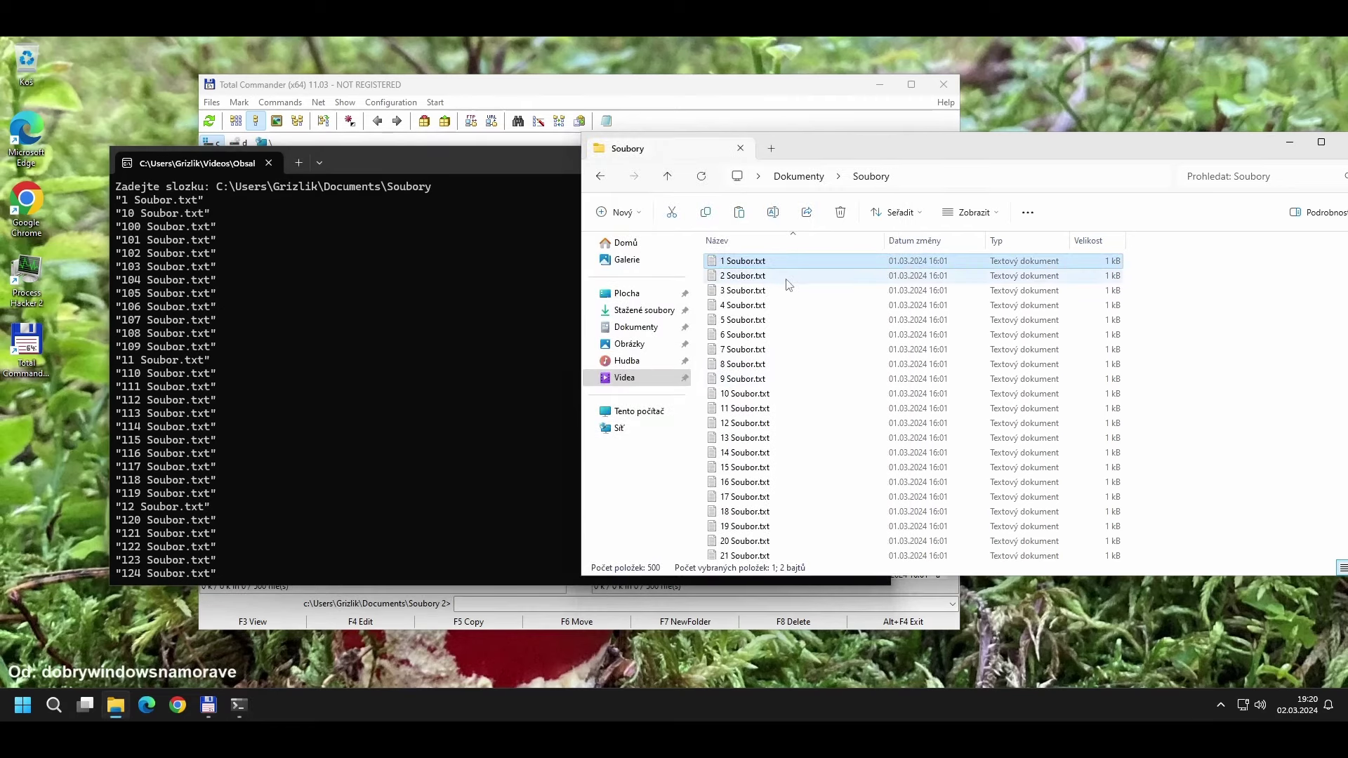
click(752, 309)
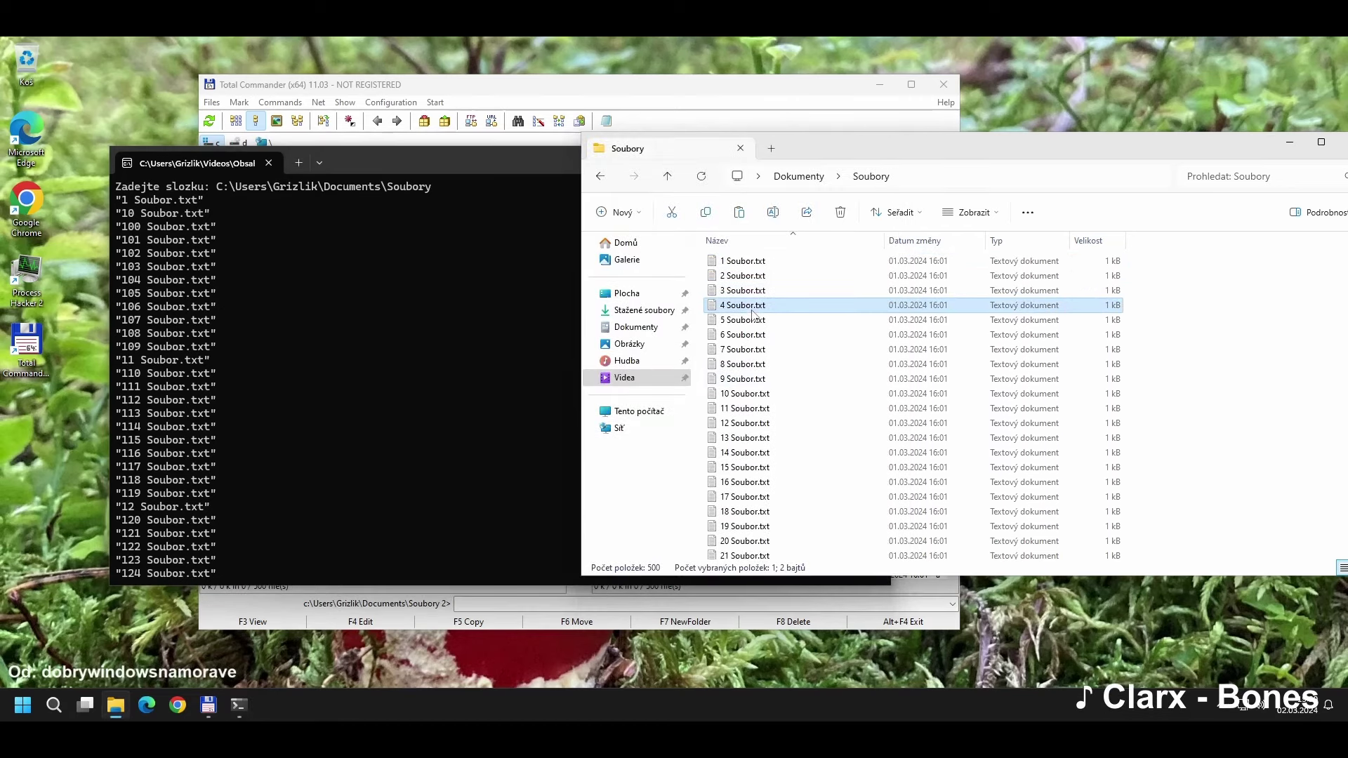
click(135, 244)
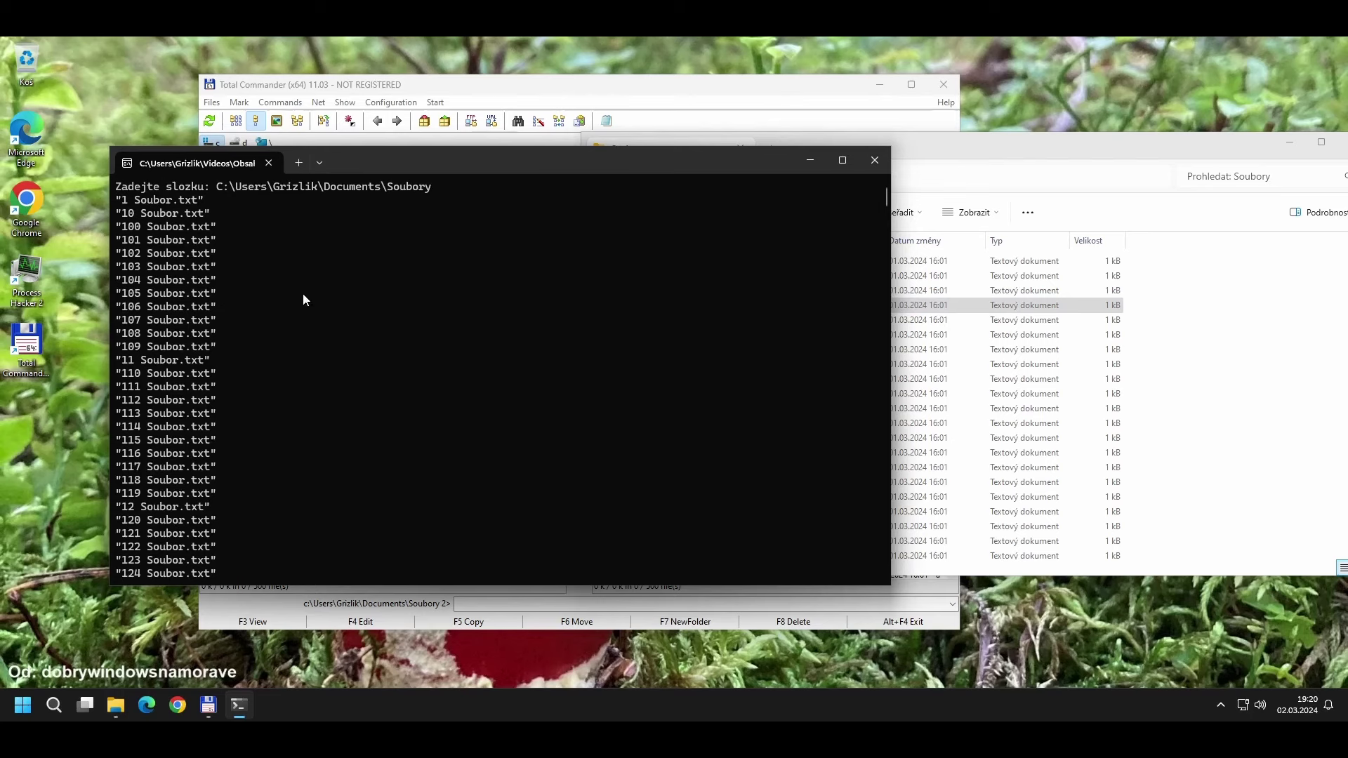
click(913, 351)
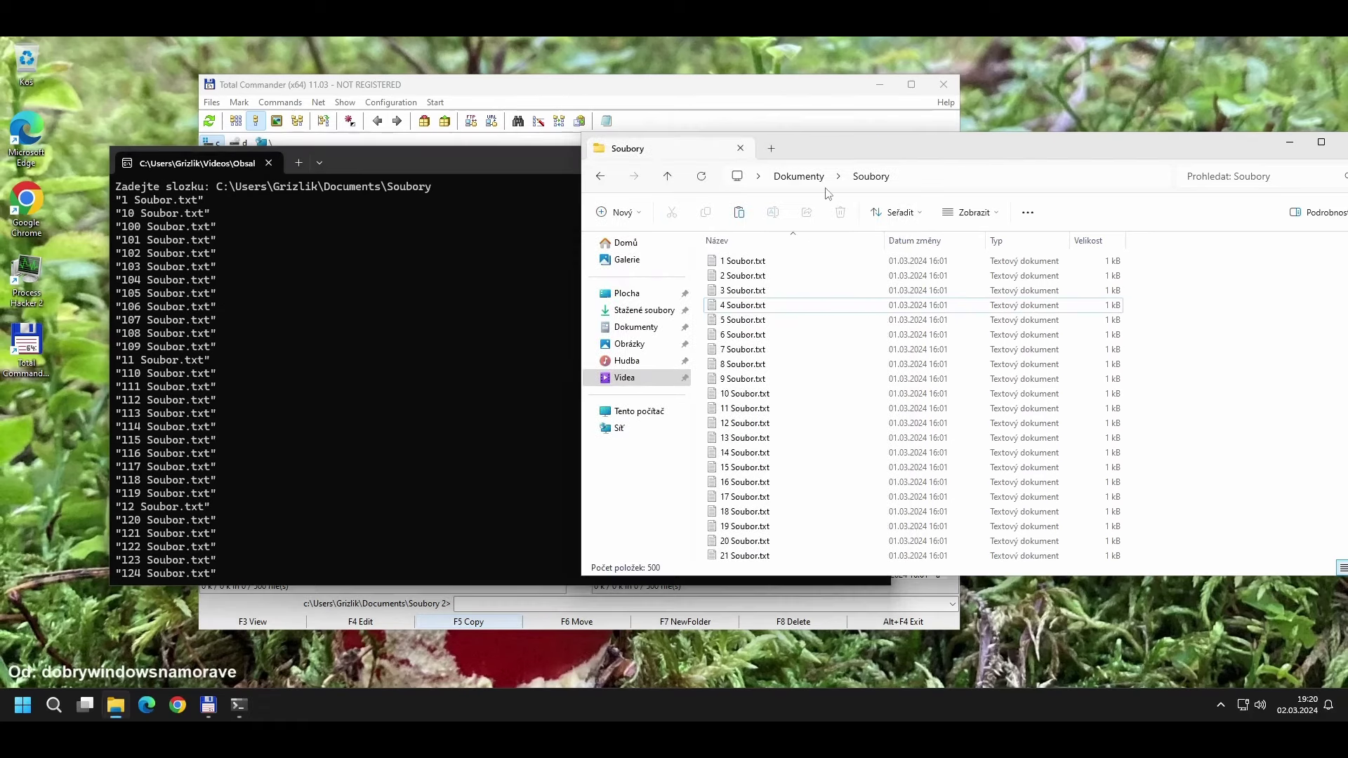
Return to Dokumenty, start duplicating the slozka folder there, and cancel the copying partway through
click(799, 176)
double_click(737, 275)
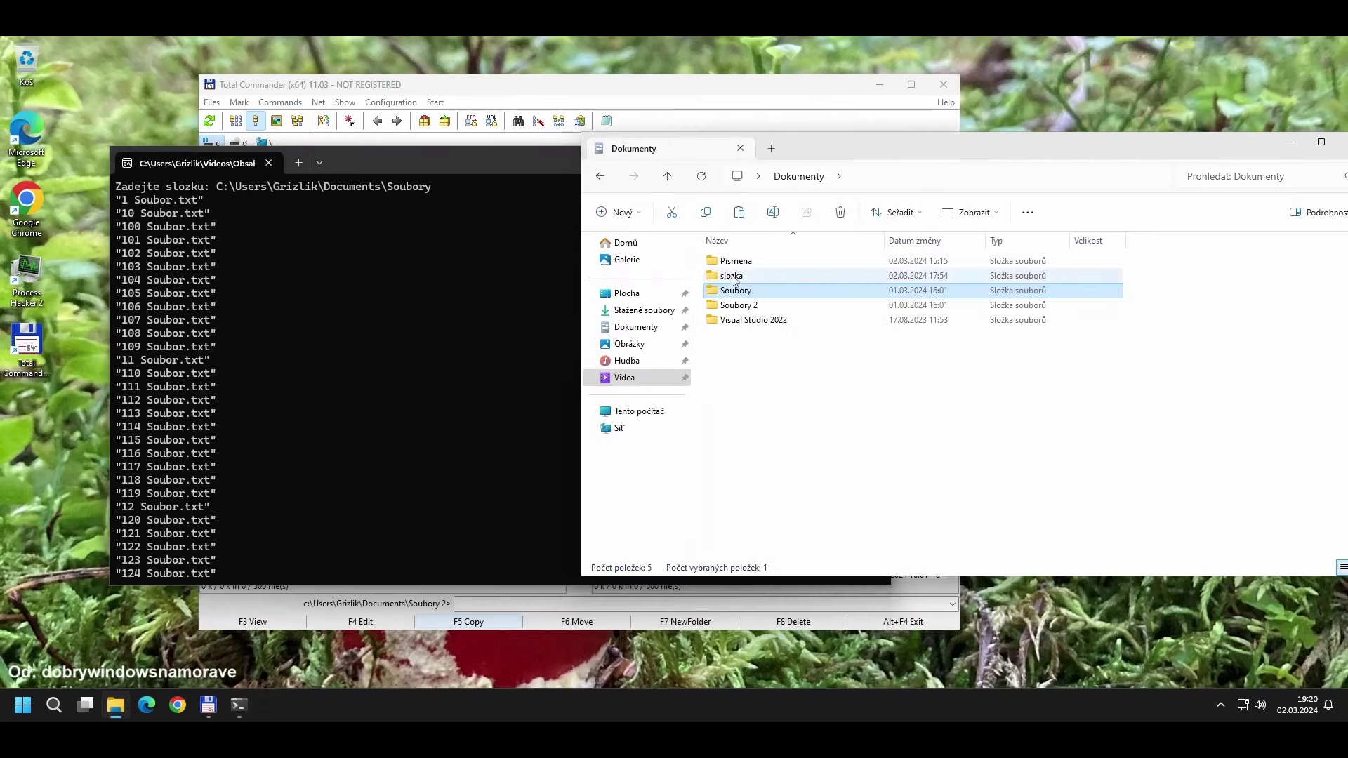
key(alt+Left)
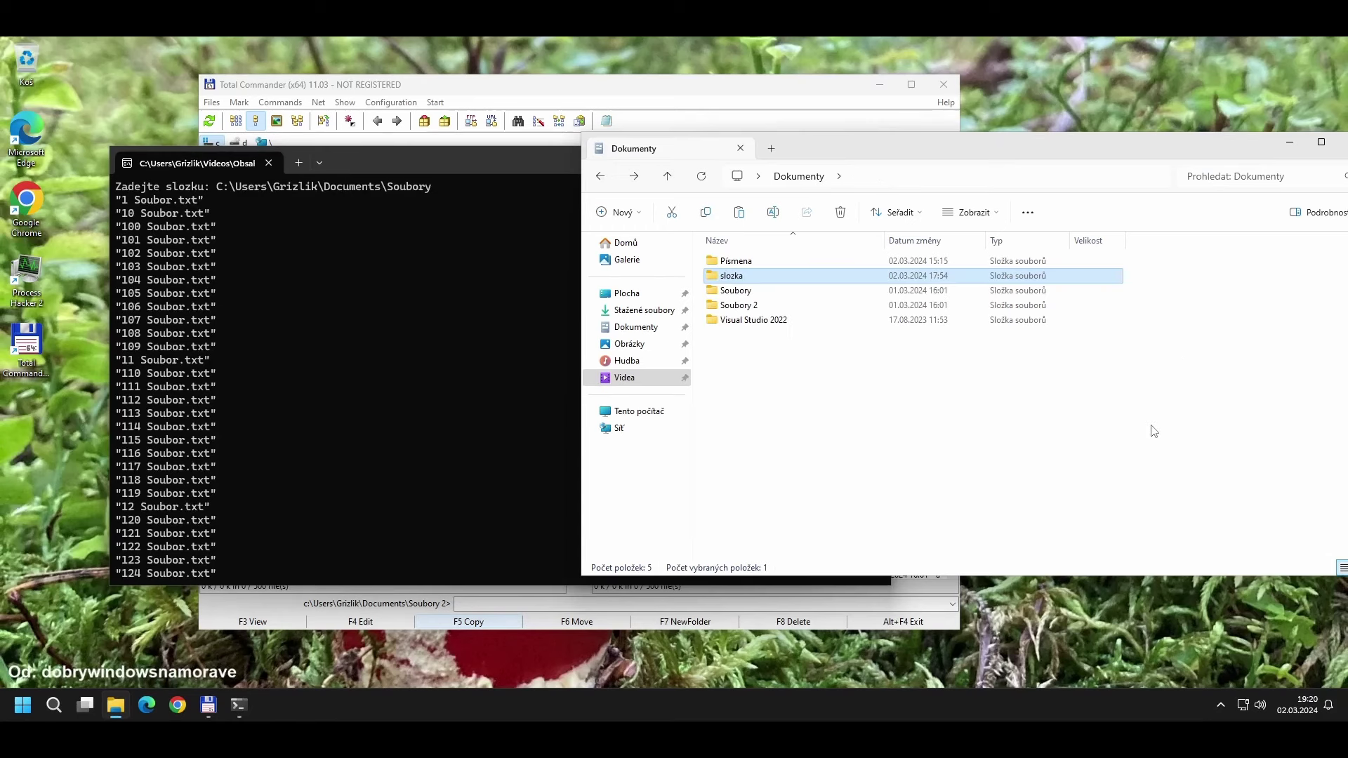
key(ctrl+v)
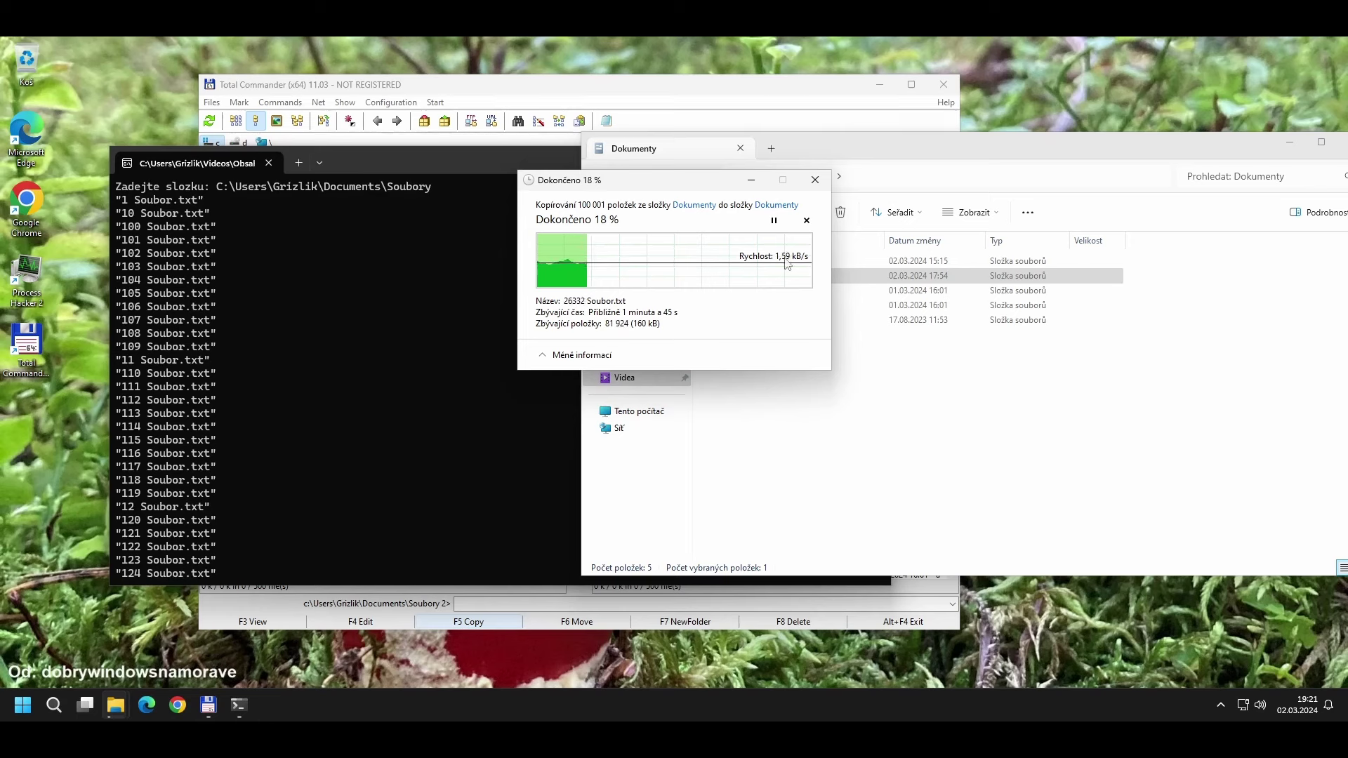
click(806, 220)
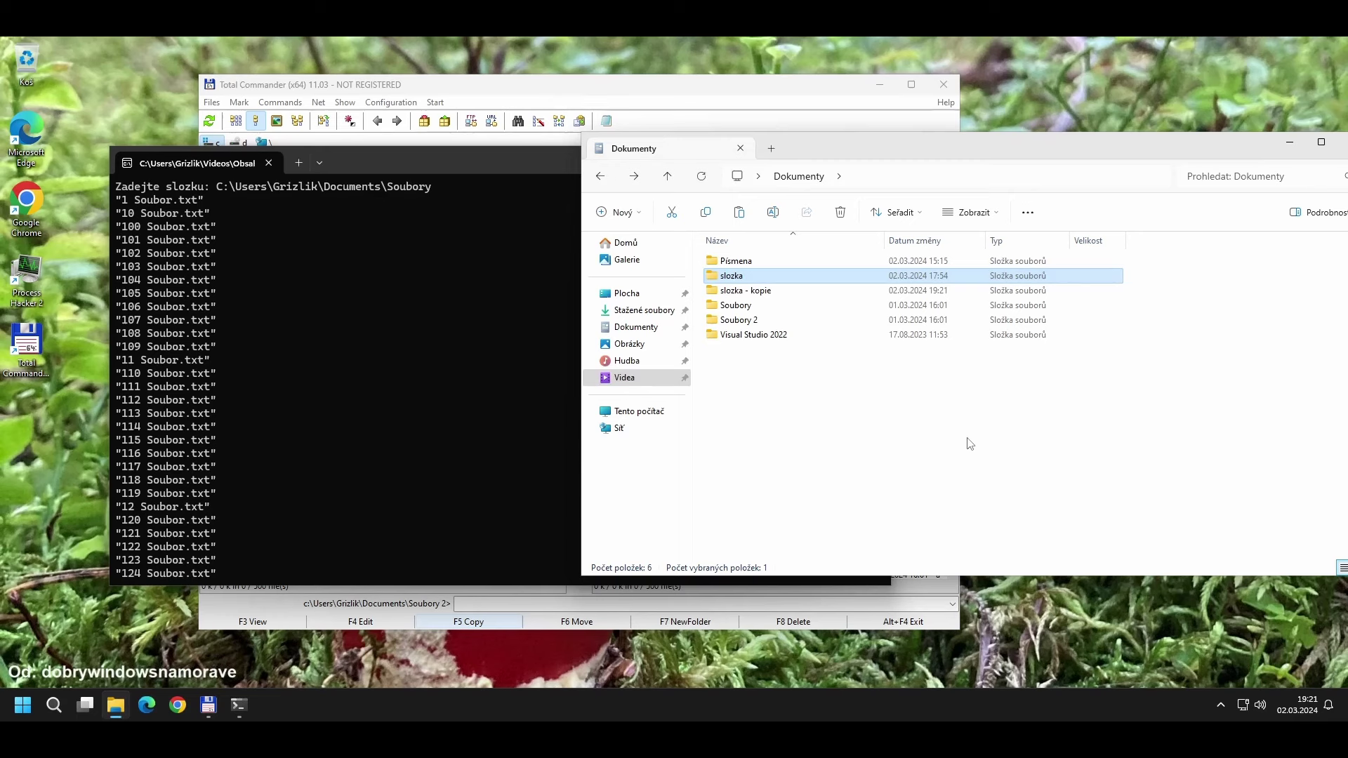
View the original slozka folder, then open slozka - kopie and examine which files were copied, from the start to the end of the list
double_click(733, 277)
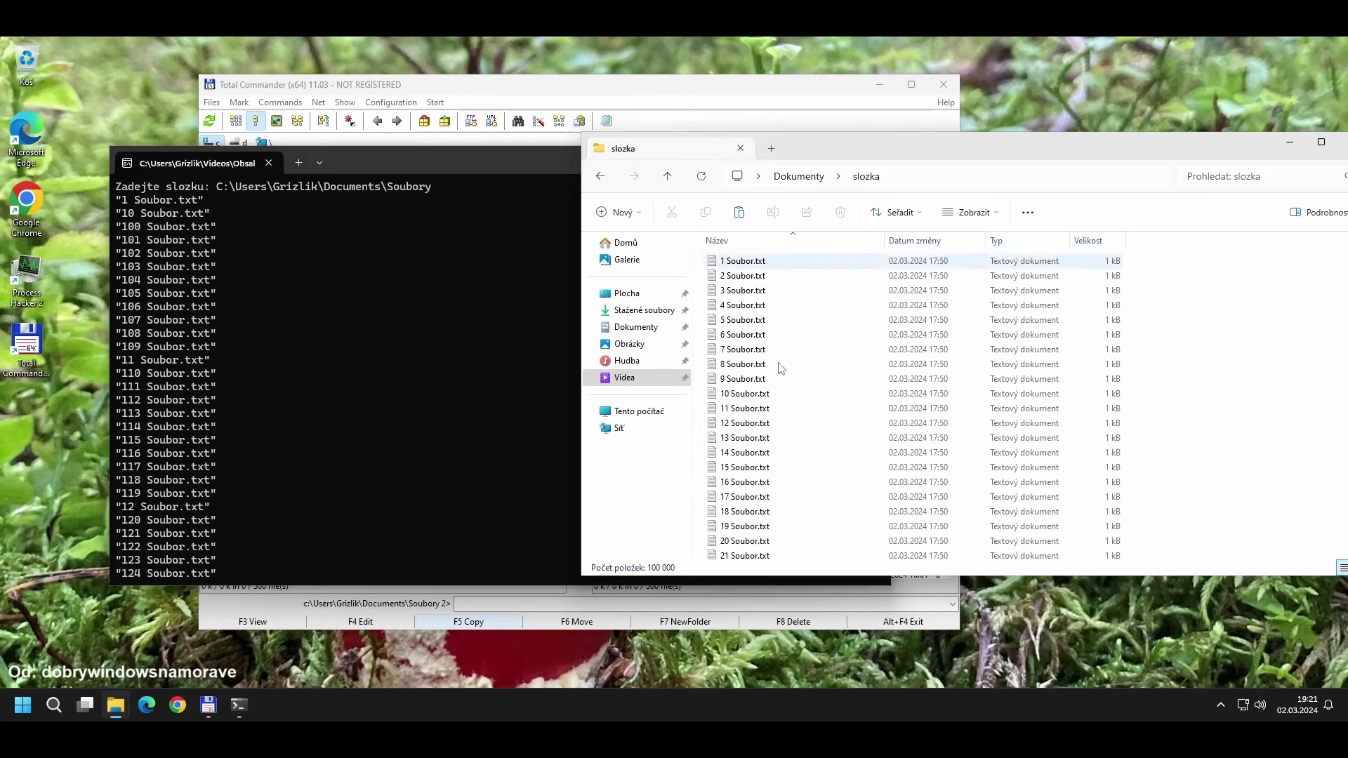
key(alt+Left)
double_click(760, 289)
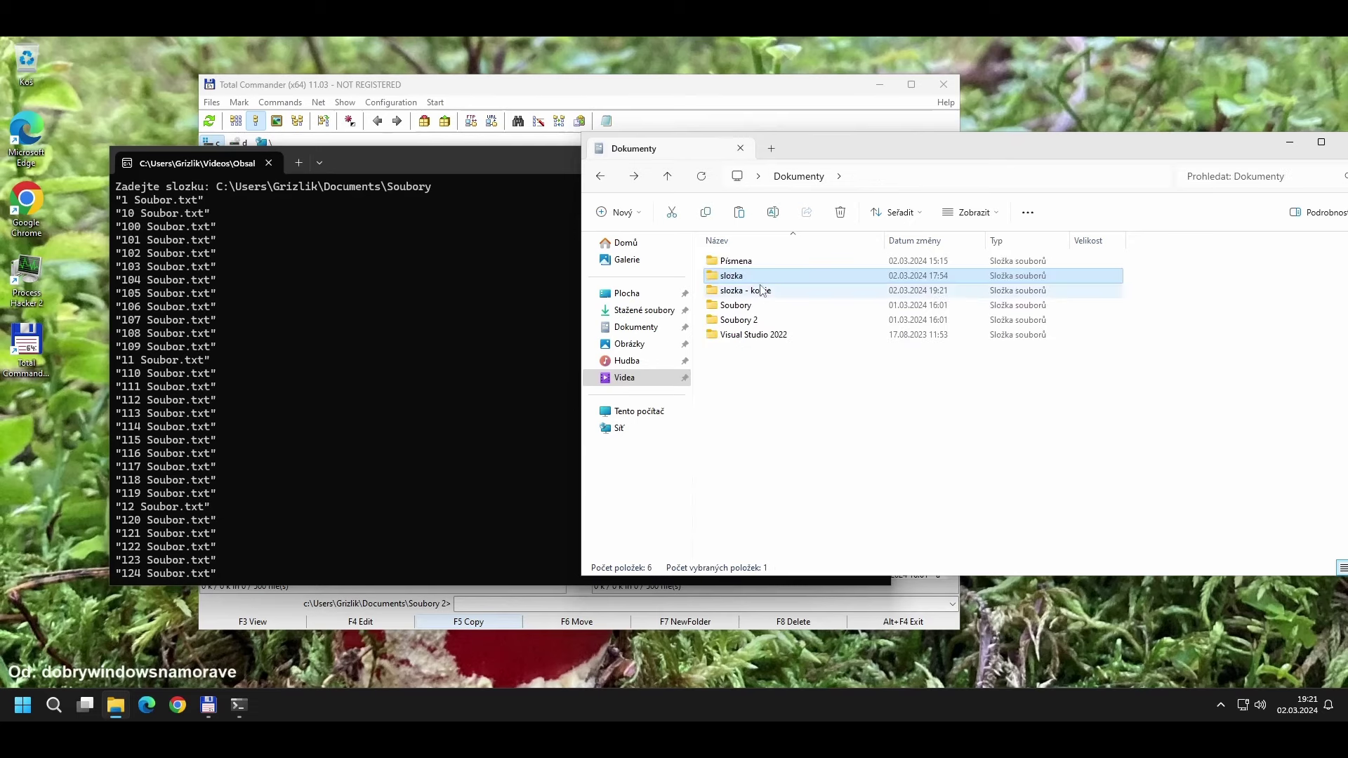
drag(911, 150, 579, 144)
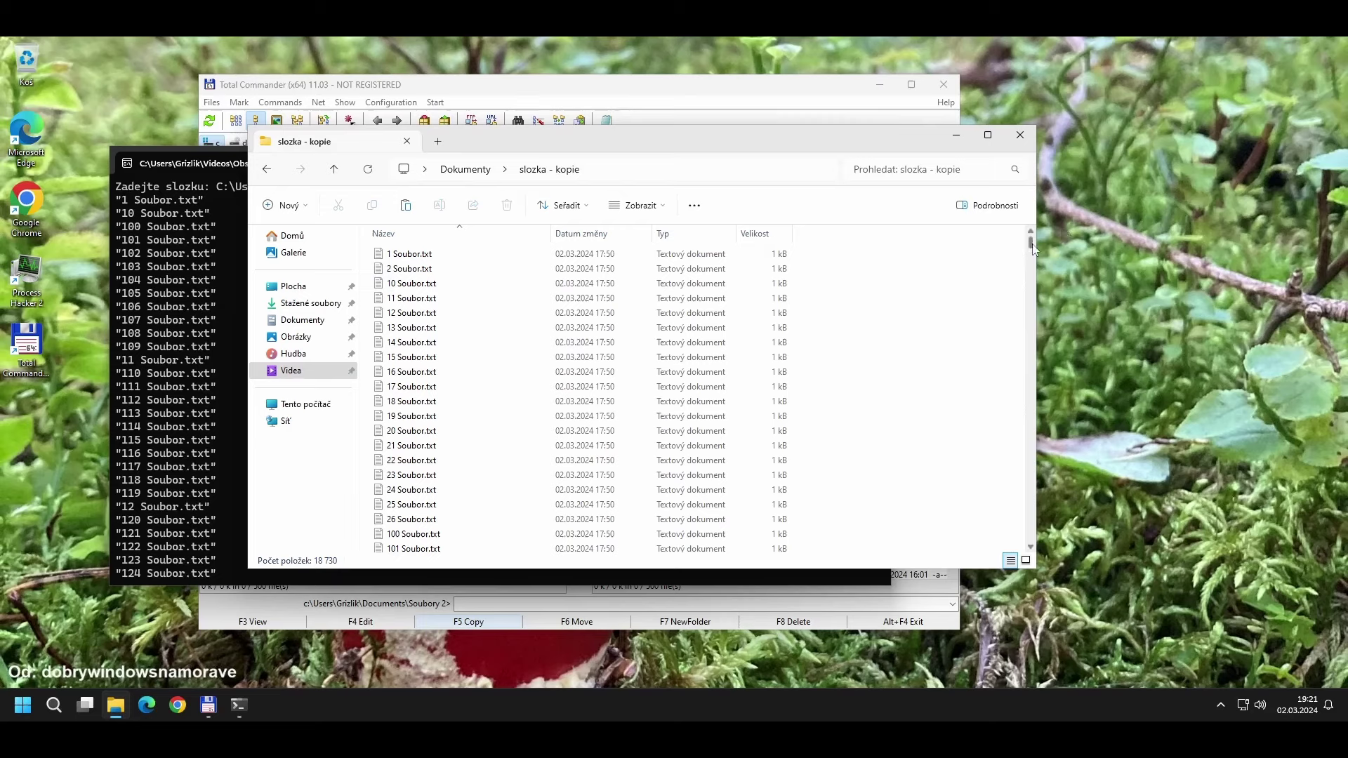
drag(1031, 246, 1018, 581)
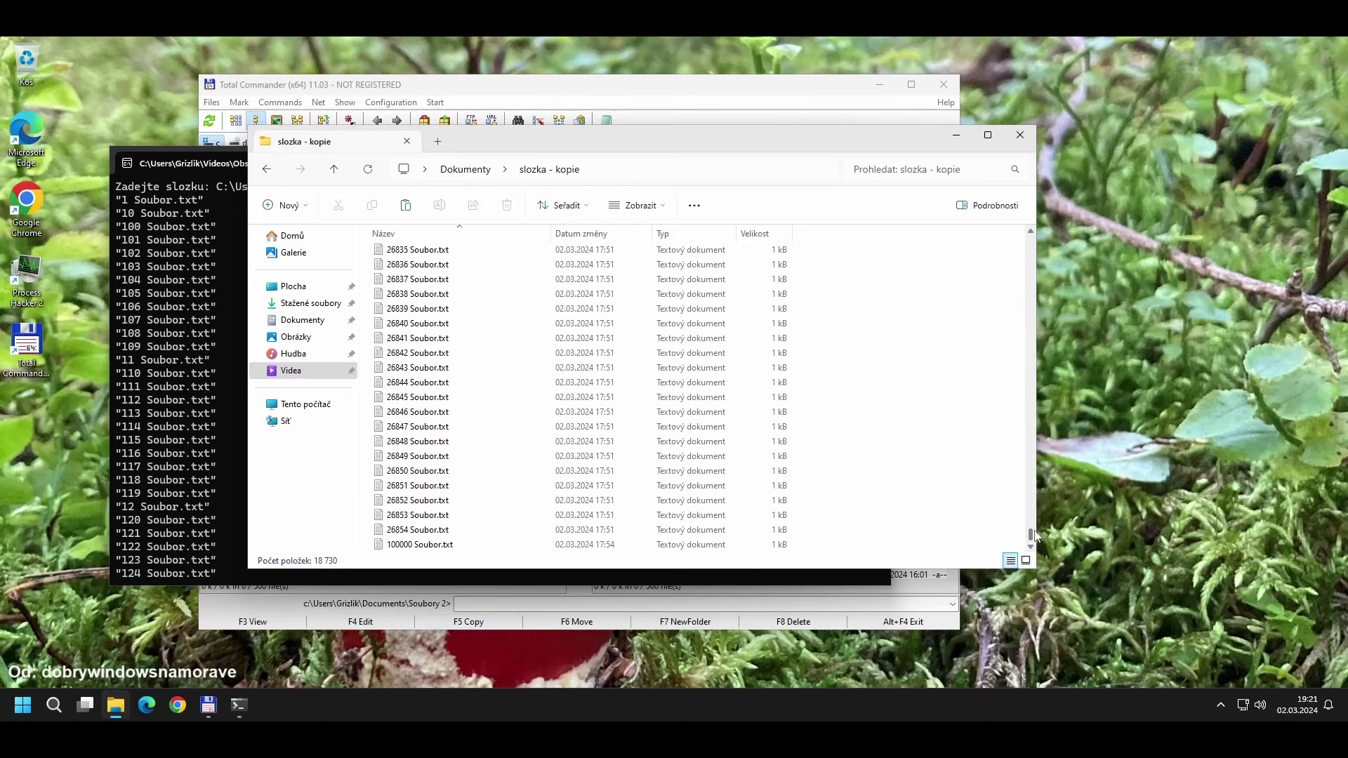
drag(1031, 533, 1029, 238)
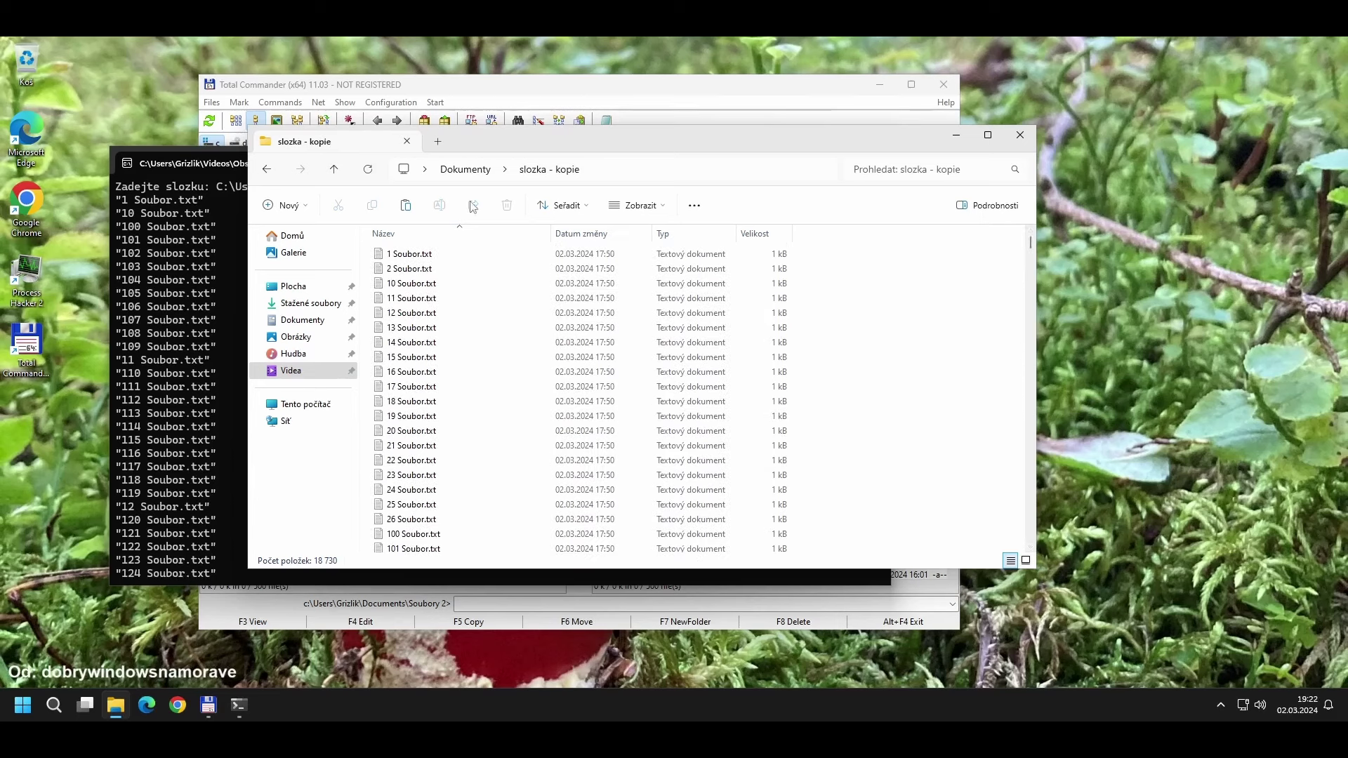
Compare the file list in slozka with slozka - kopie once more, finishing in slozka - kopie
click(474, 172)
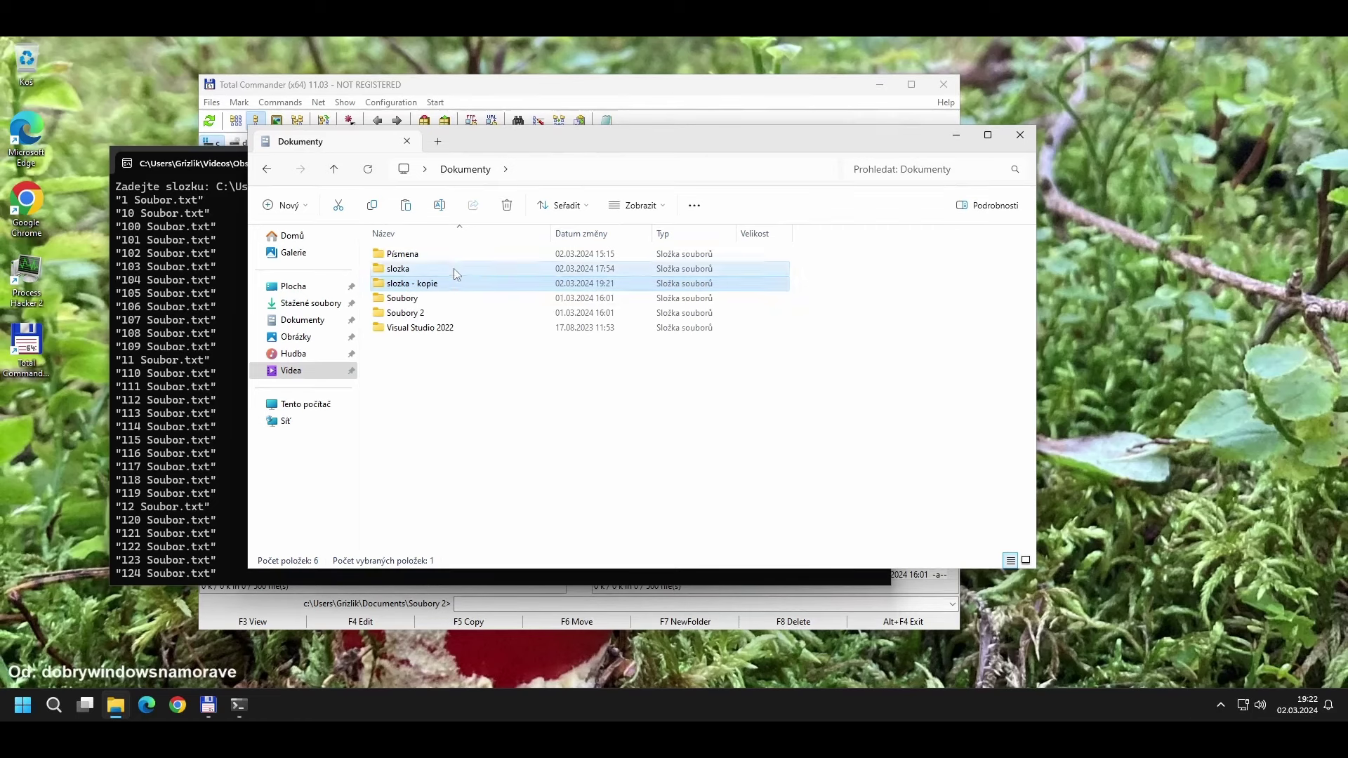
double_click(454, 269)
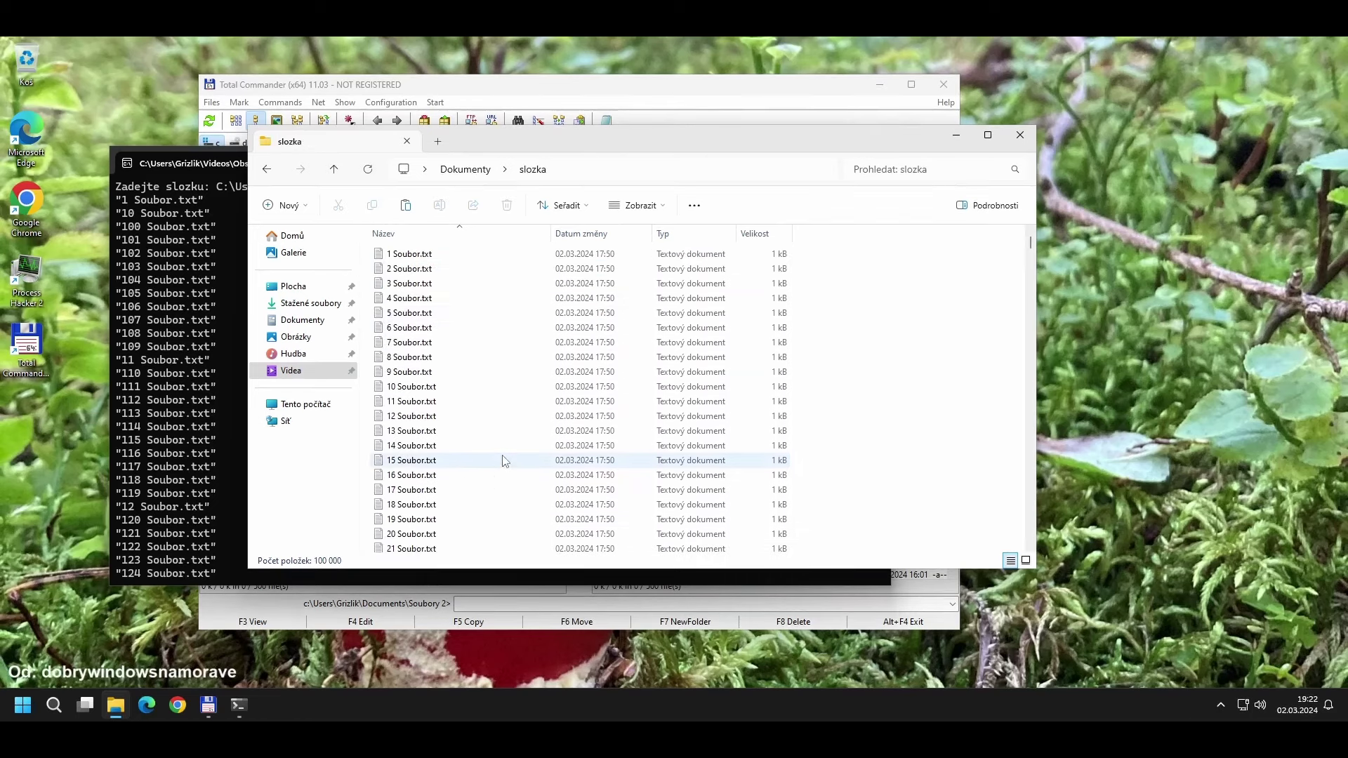
key(alt+Left)
double_click(430, 288)
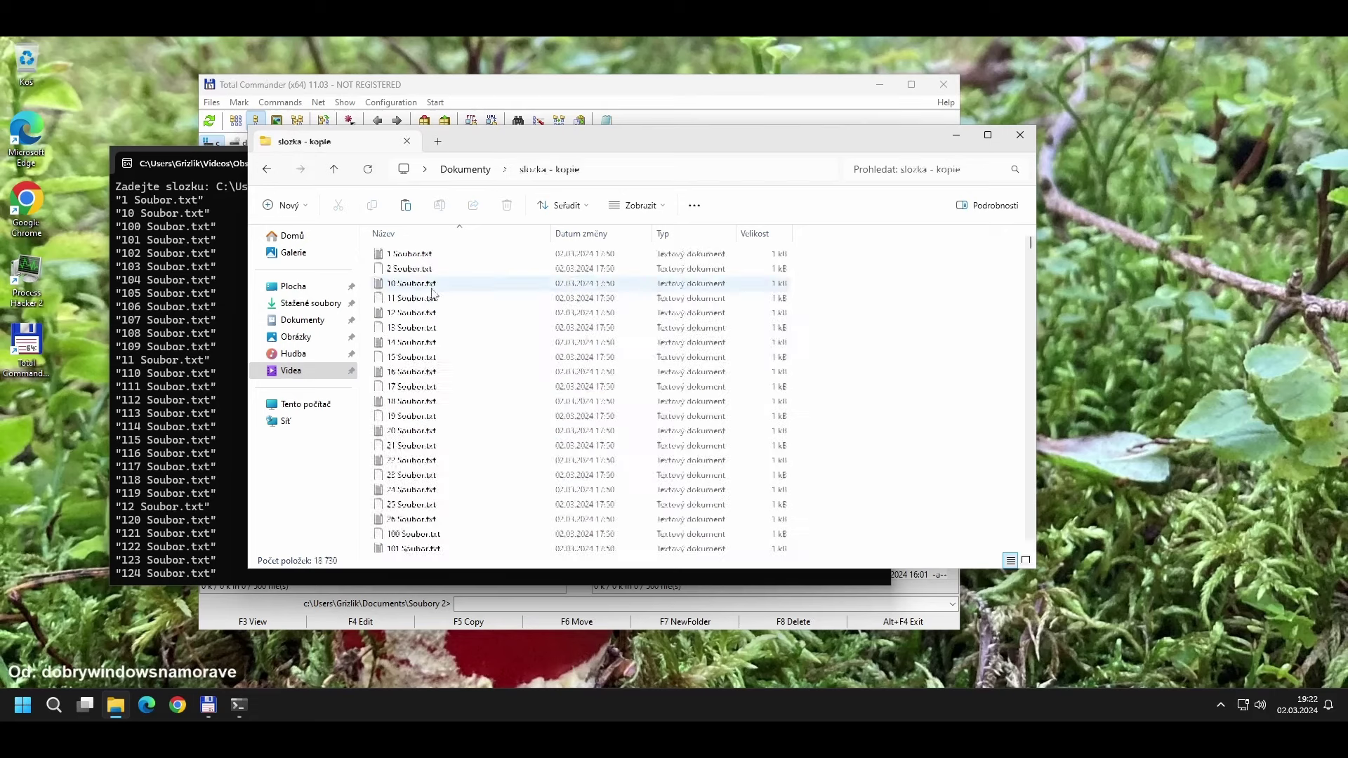
key(alt+Left)
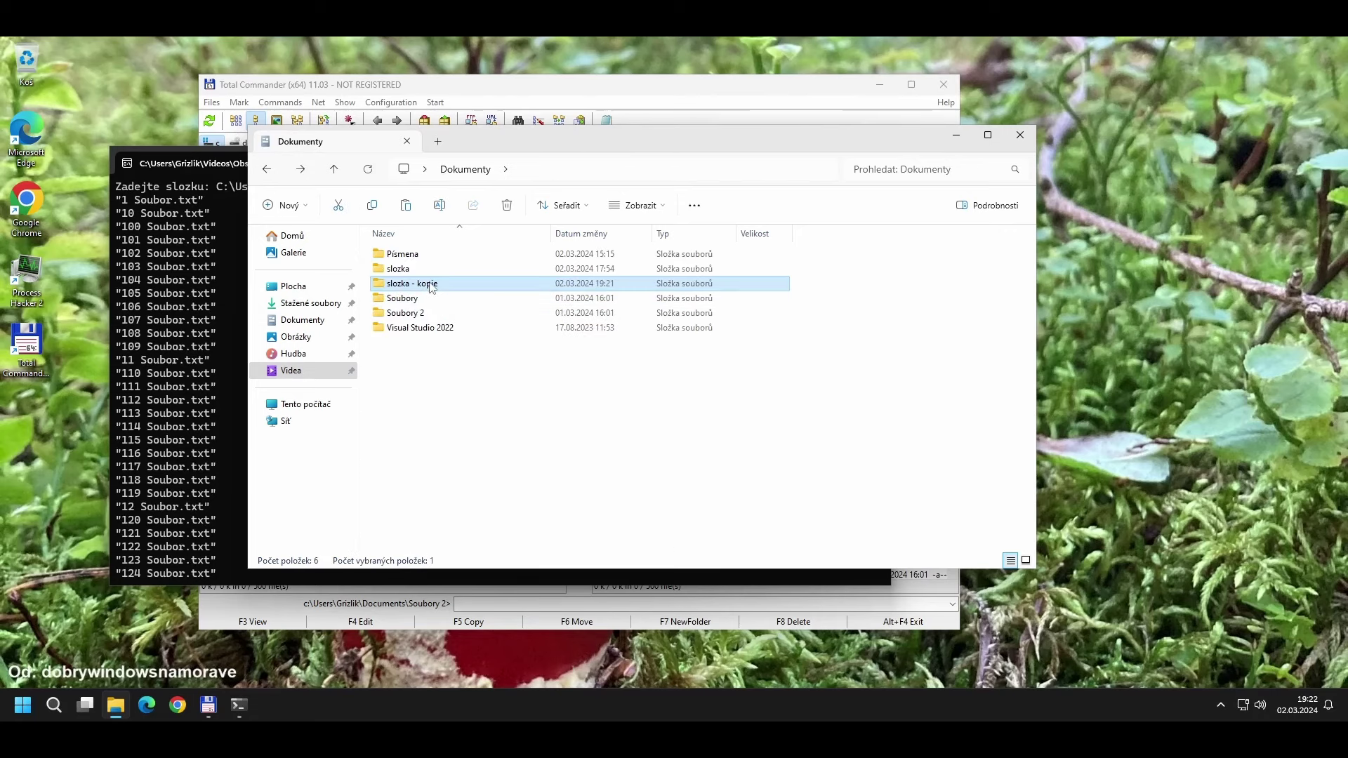
double_click(520, 283)
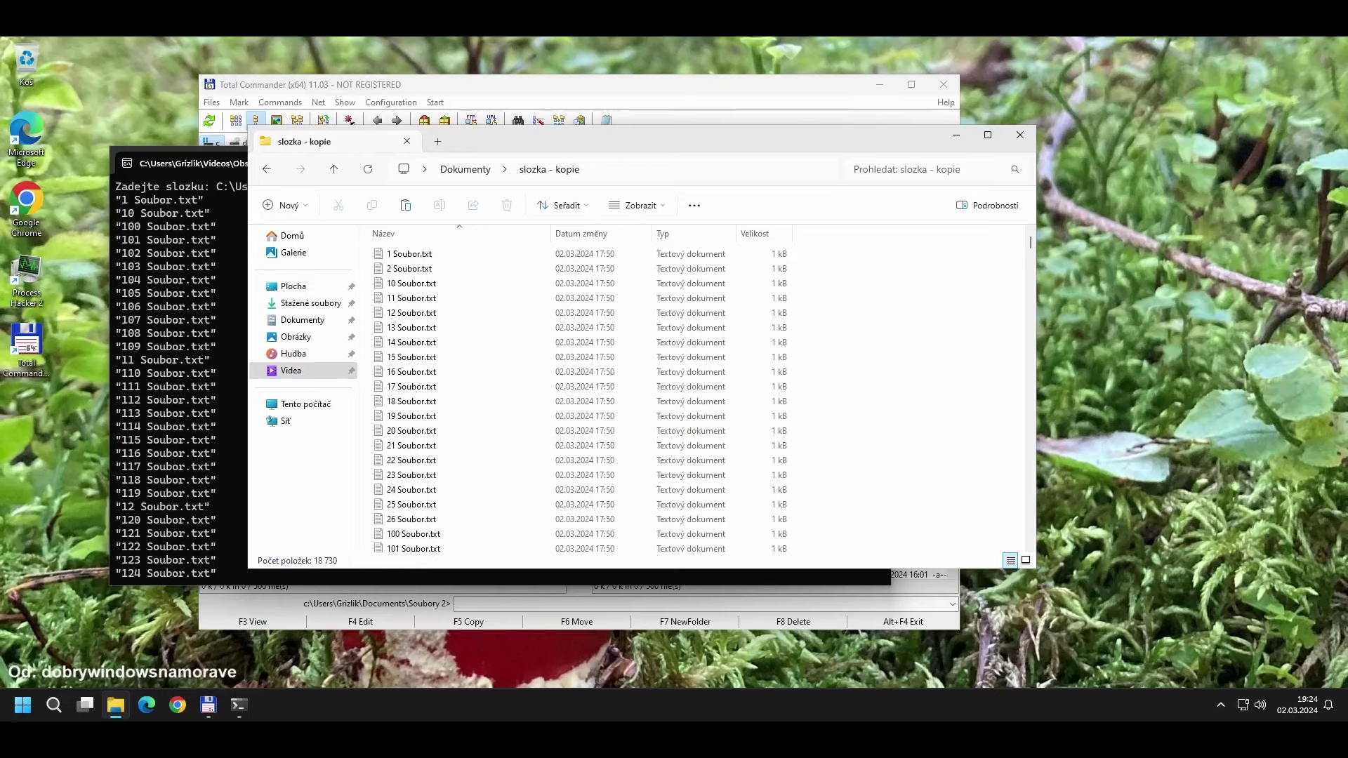
Reposition the File Explorer window so the console listing is uncovered, and open the Soubory folder from Dokumenty
drag(560, 138, 862, 158)
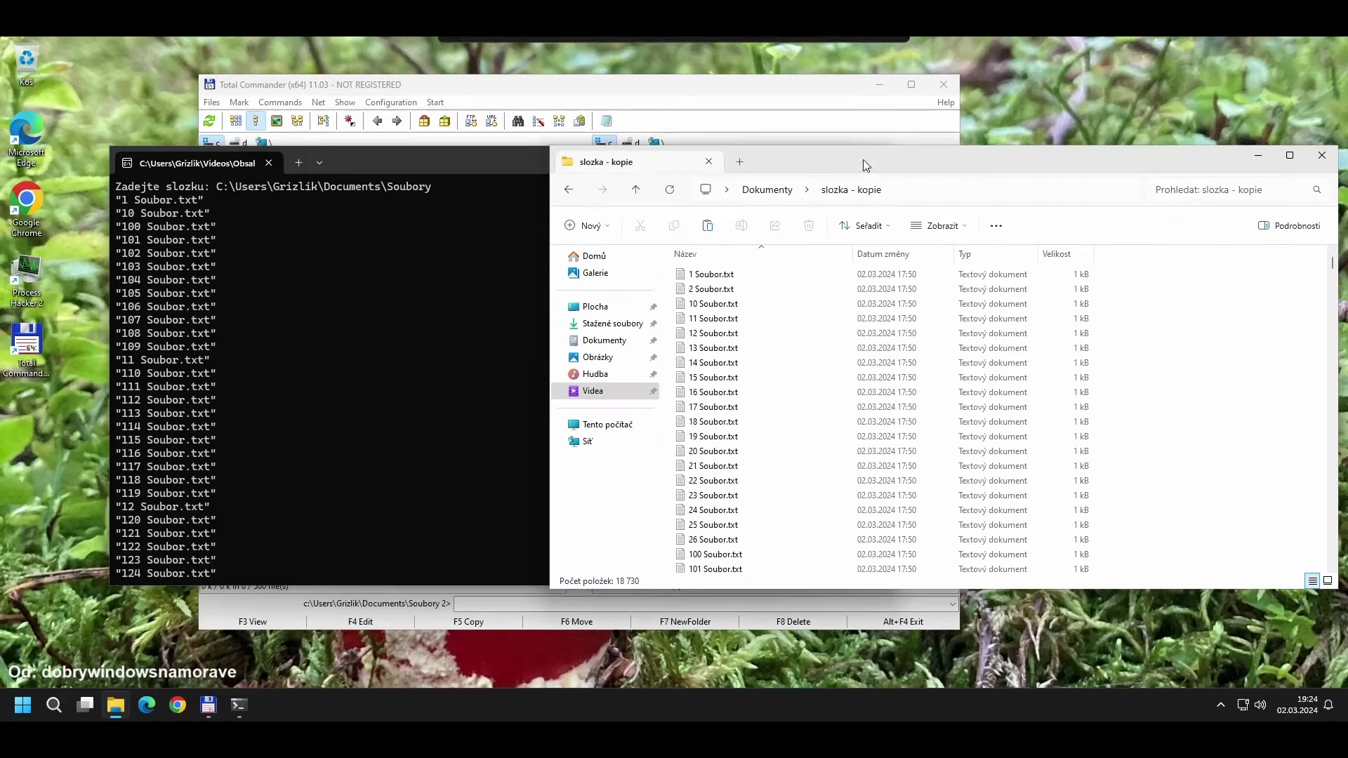
click(767, 189)
double_click(782, 320)
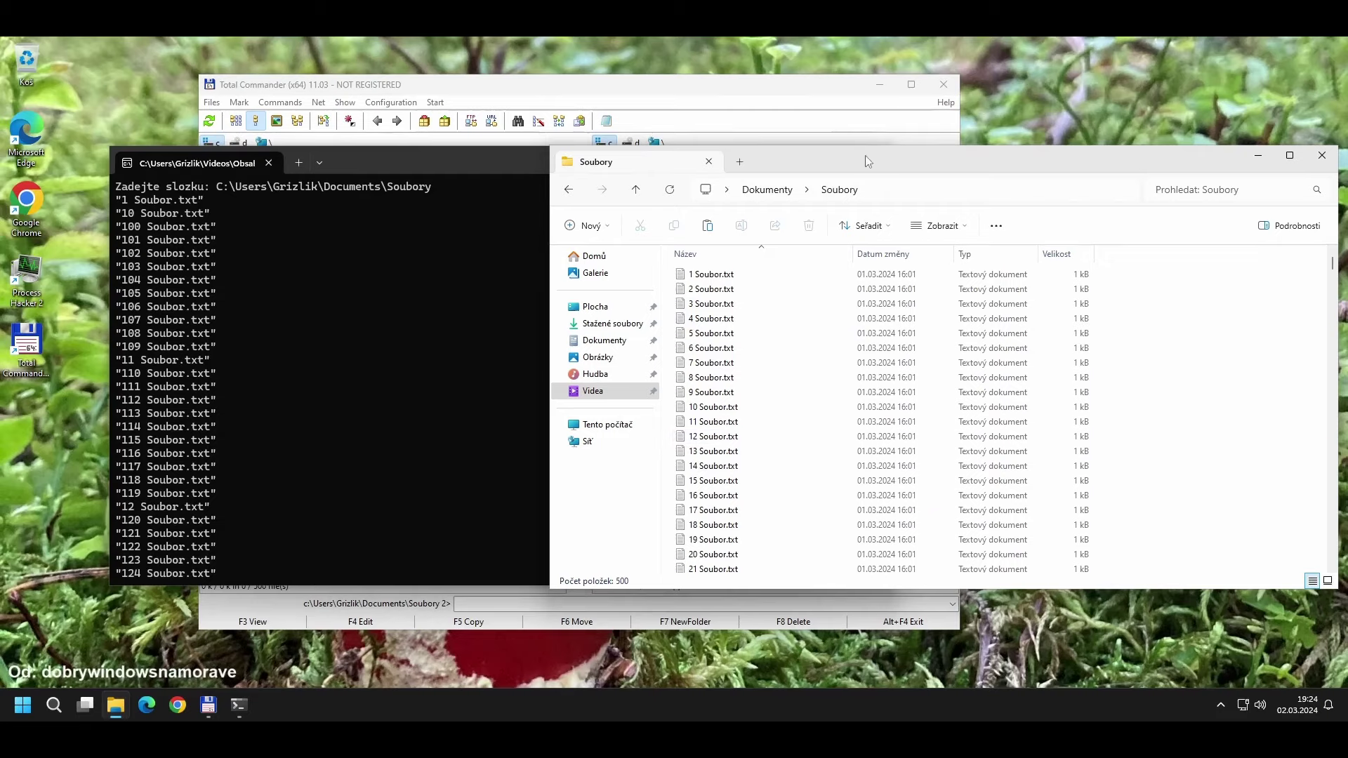
drag(867, 158, 869, 212)
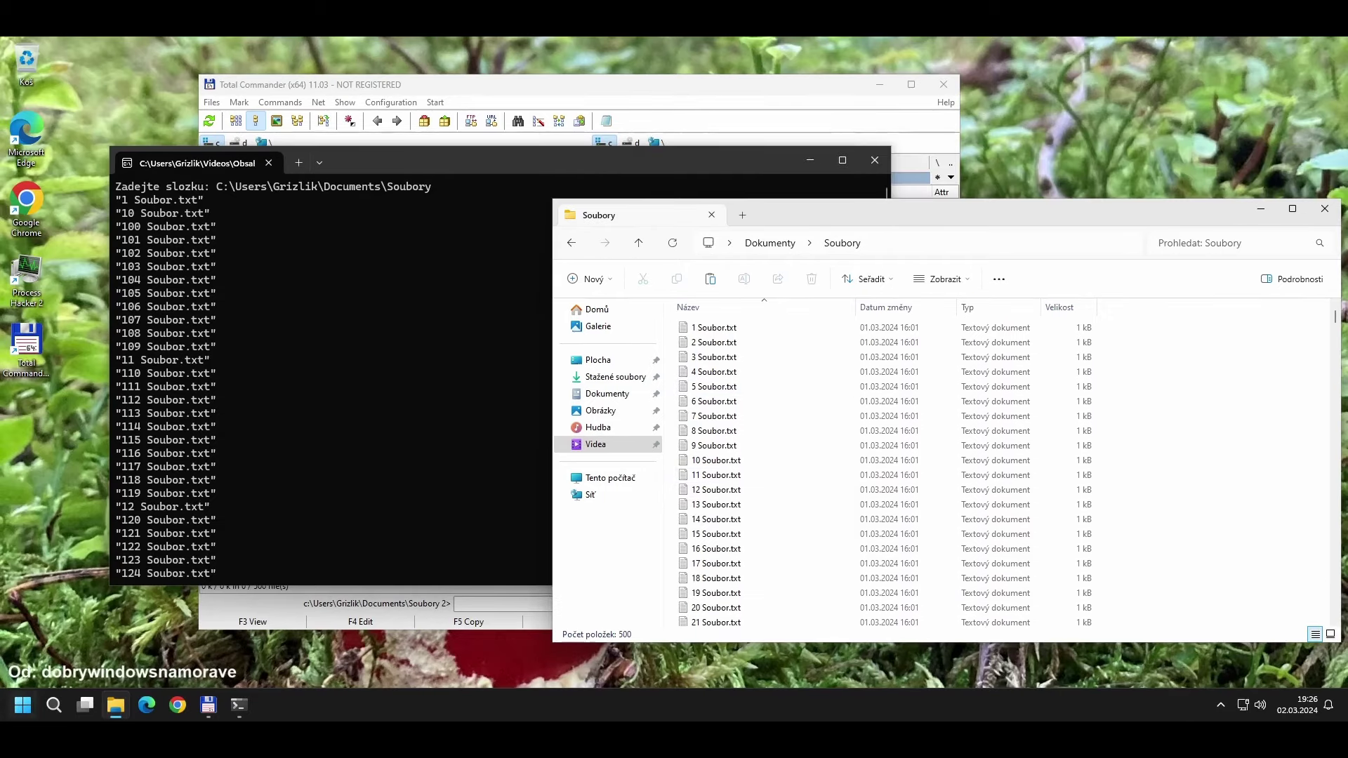
Search Windows for the Registry Editor and launch it, allowing it to make changes to the device
click(69, 704)
text(re)
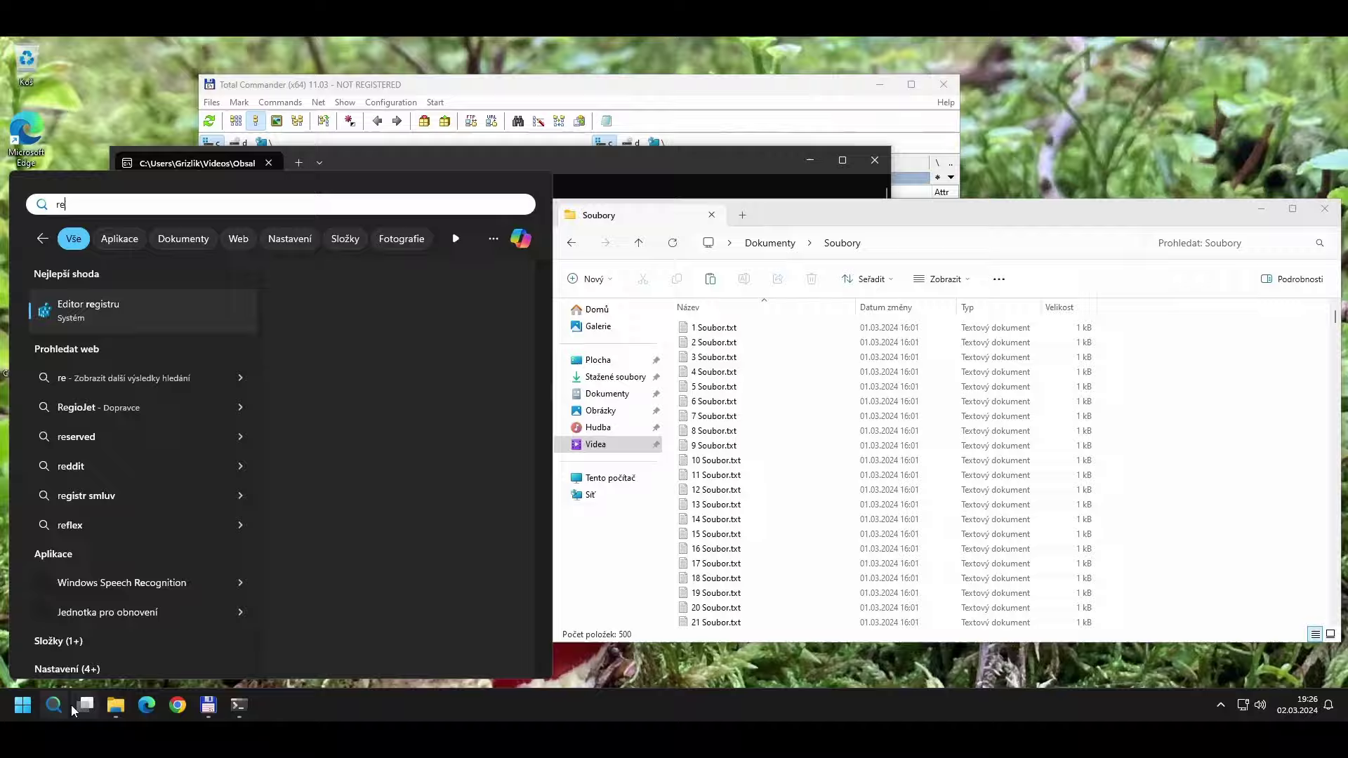
key(Return)
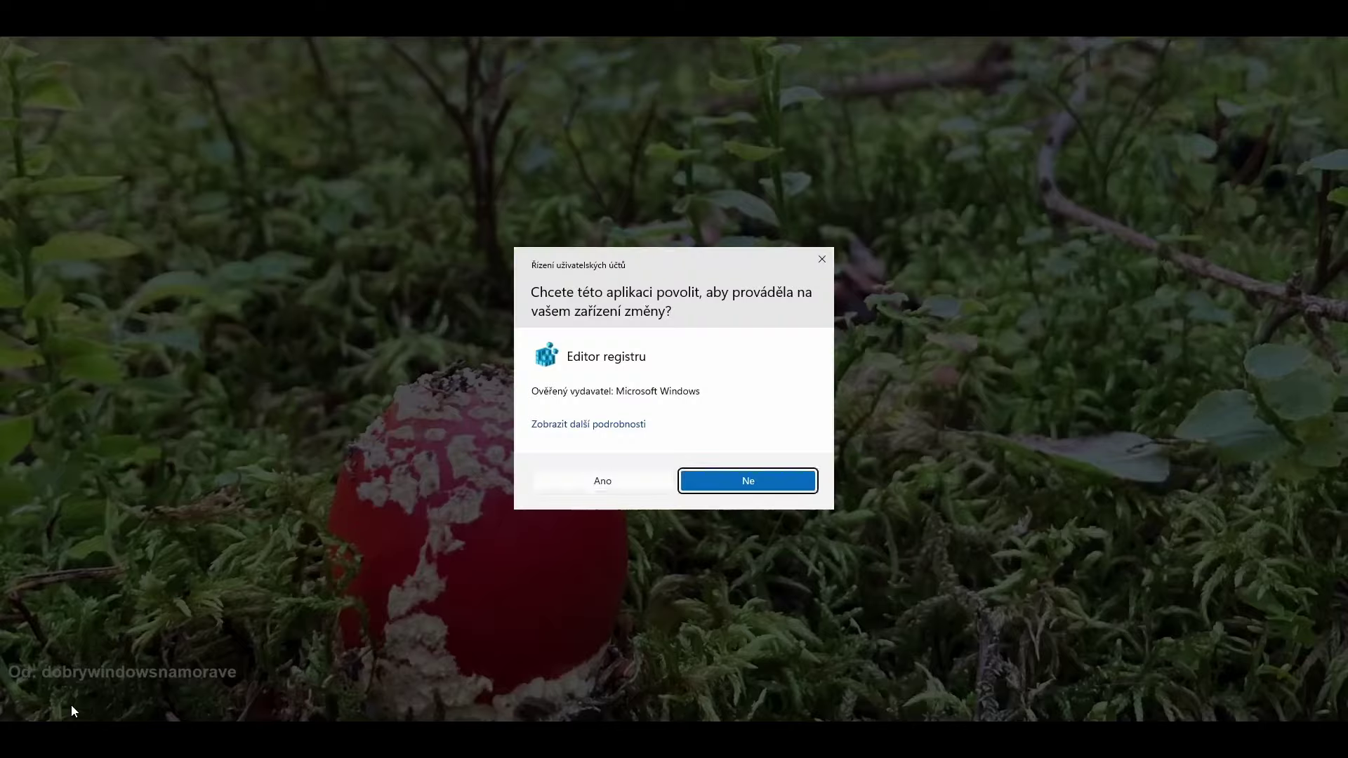
key(alt+a)
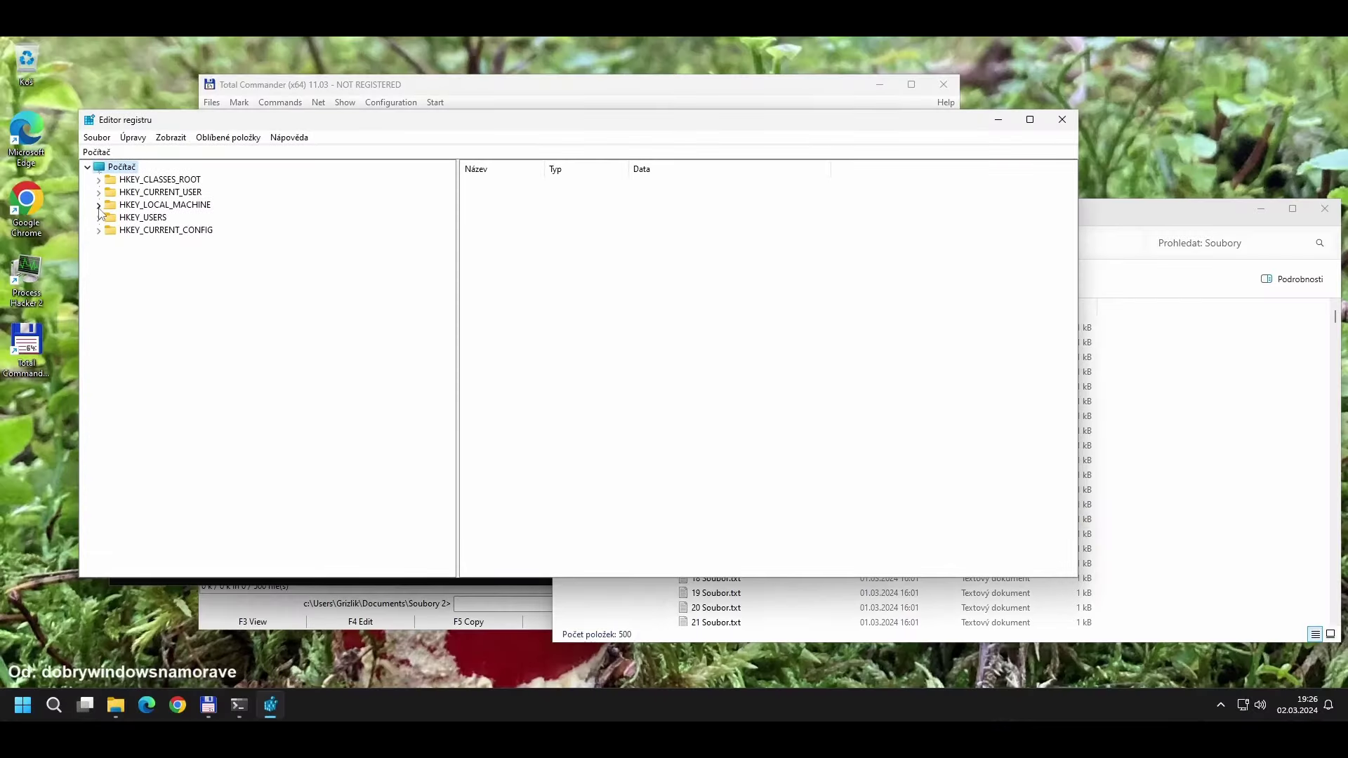
Open the registry key HKEY_LOCAL_MACHINE\SOFTWARE\Microsoft\Windows\CurrentVersion\Policies\Explorer
click(98, 205)
click(111, 268)
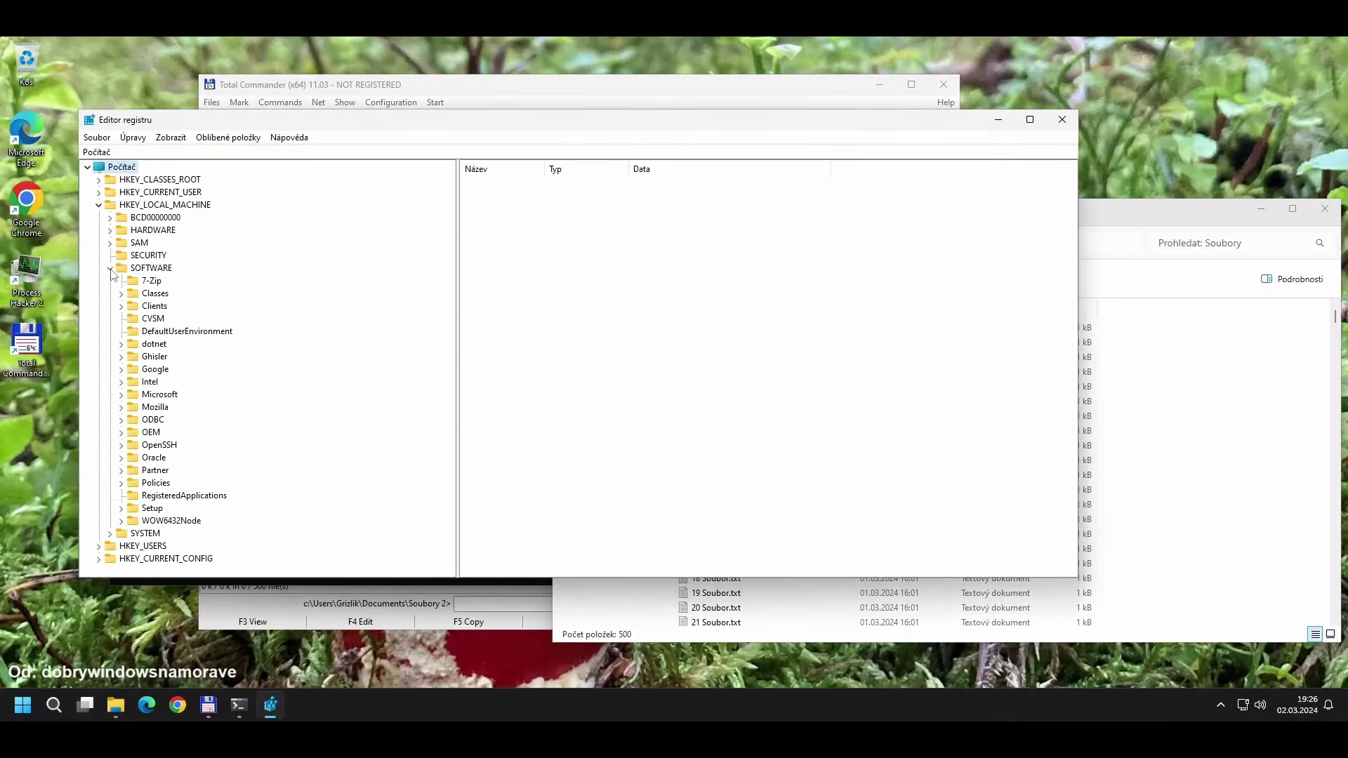
click(120, 401)
scroll(118, 403, down, 10)
scroll(120, 405, down, 20)
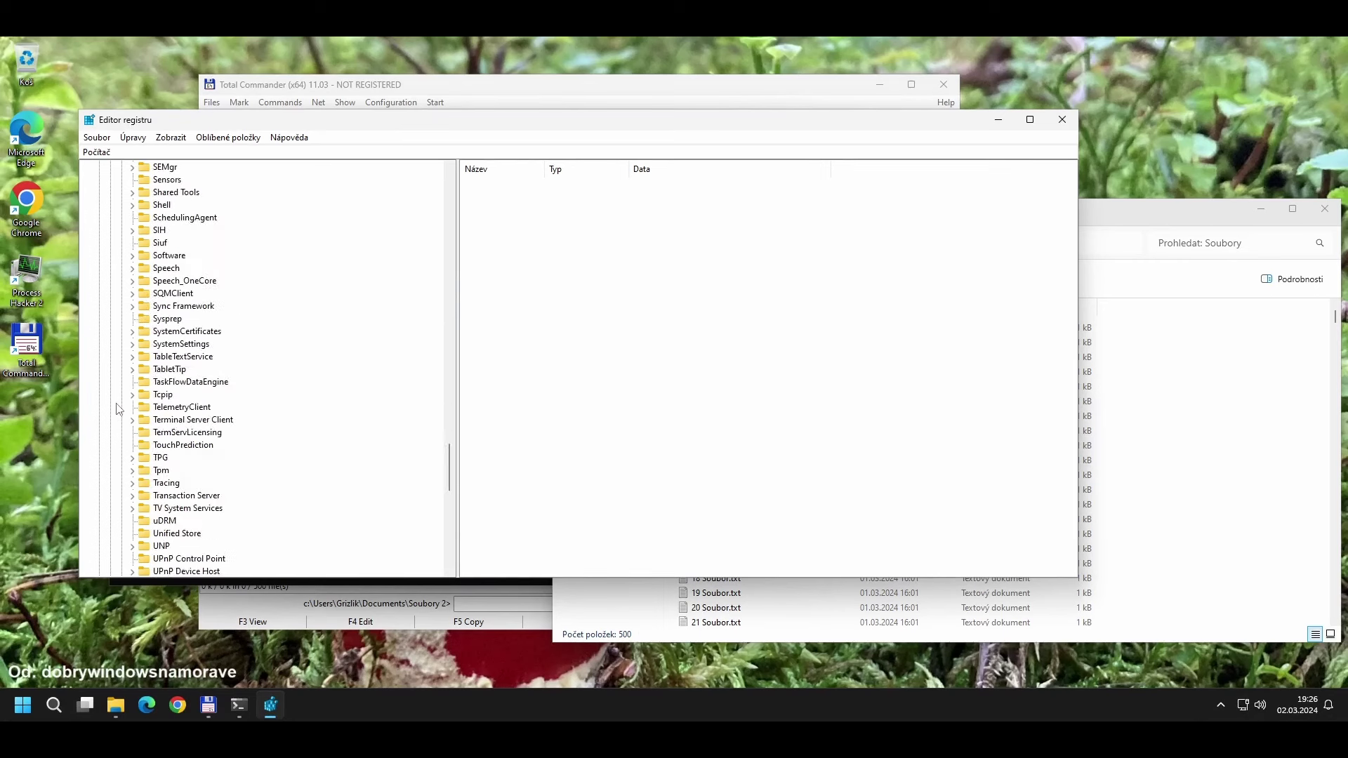
click(132, 318)
click(144, 356)
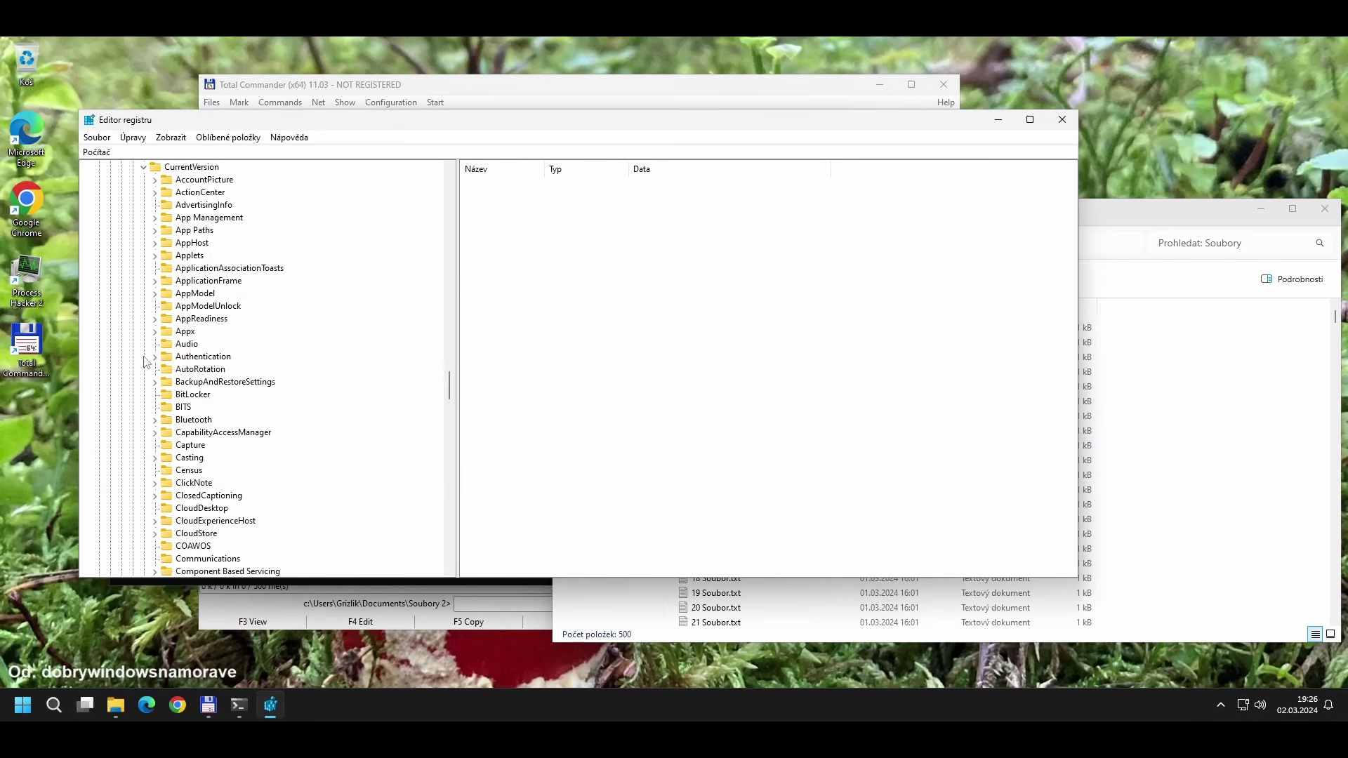
scroll(145, 360, down, 18)
click(155, 458)
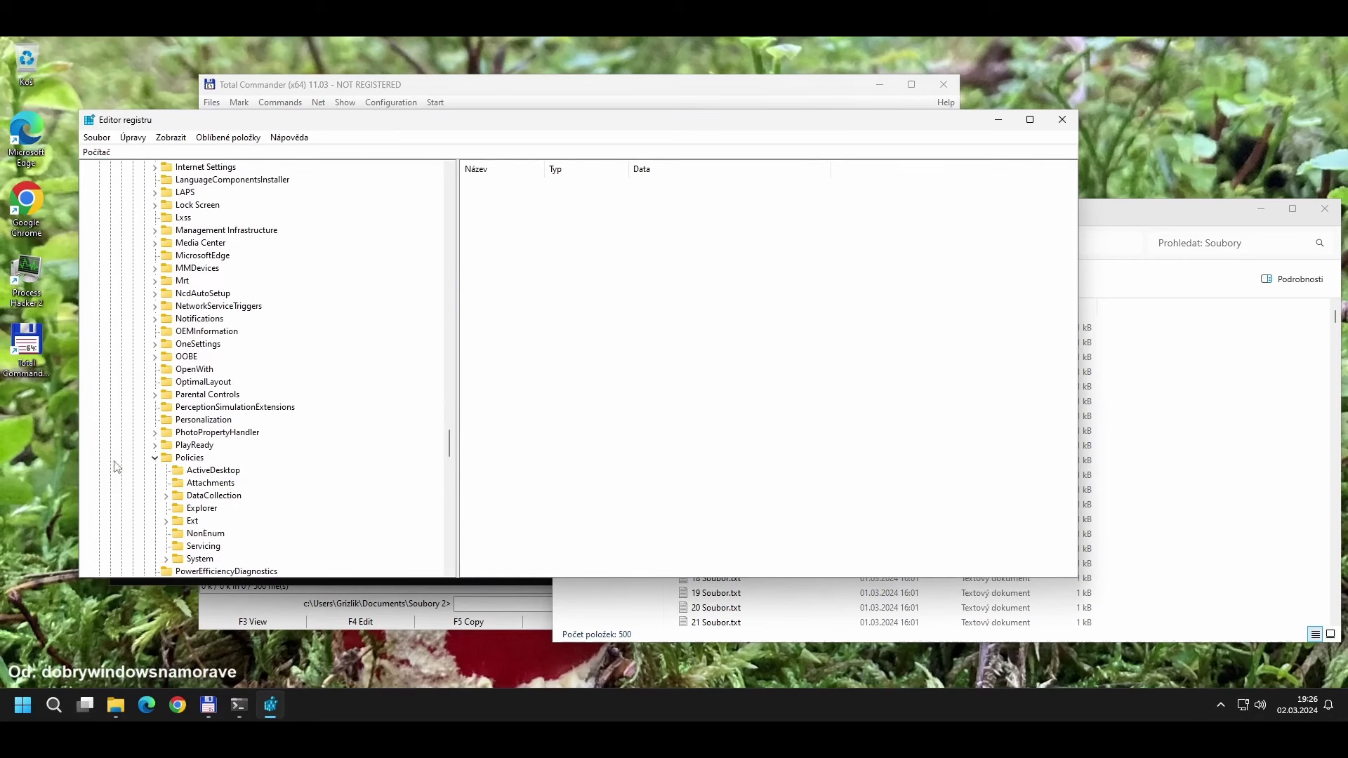
click(191, 511)
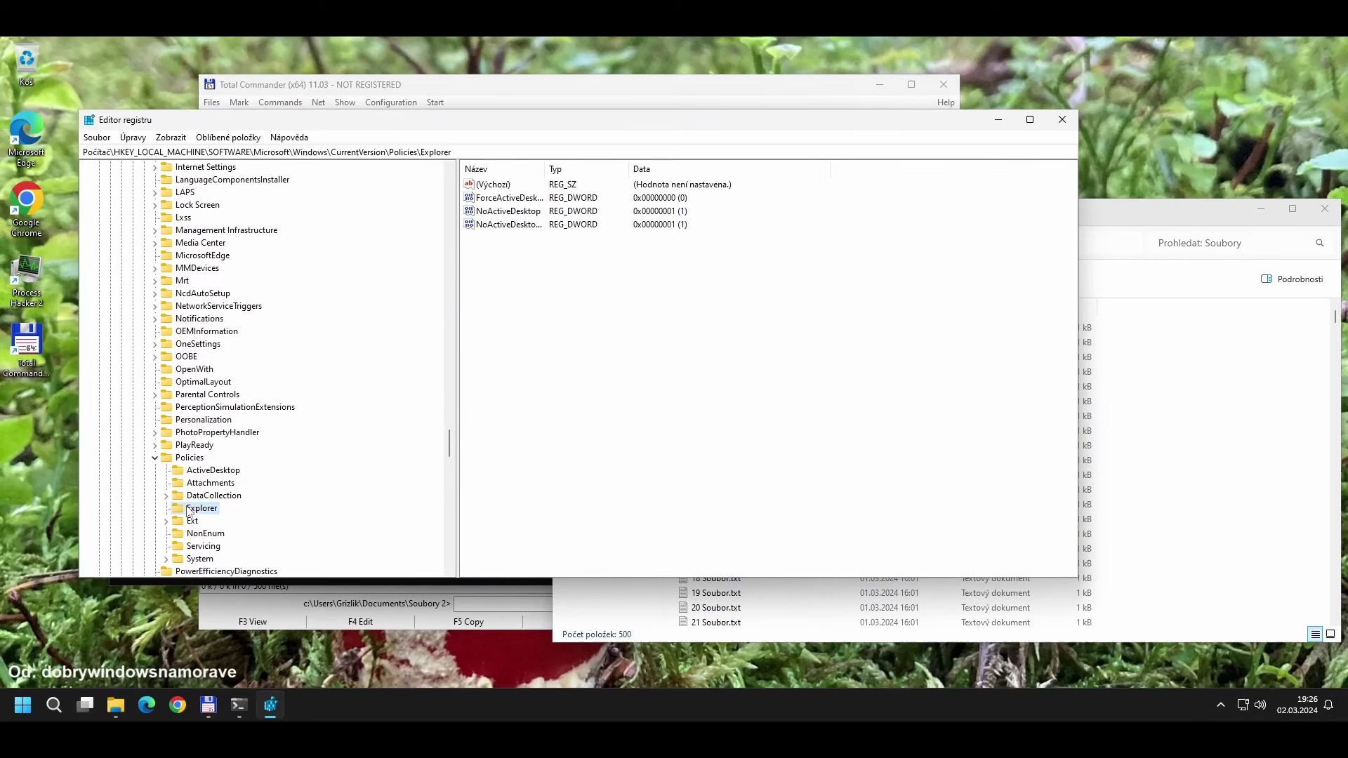
Create a 32-bit DWORD value named NoStrCmpLogical in the Policies\Explorer key
right_click(532, 329)
mouse_move(580, 343)
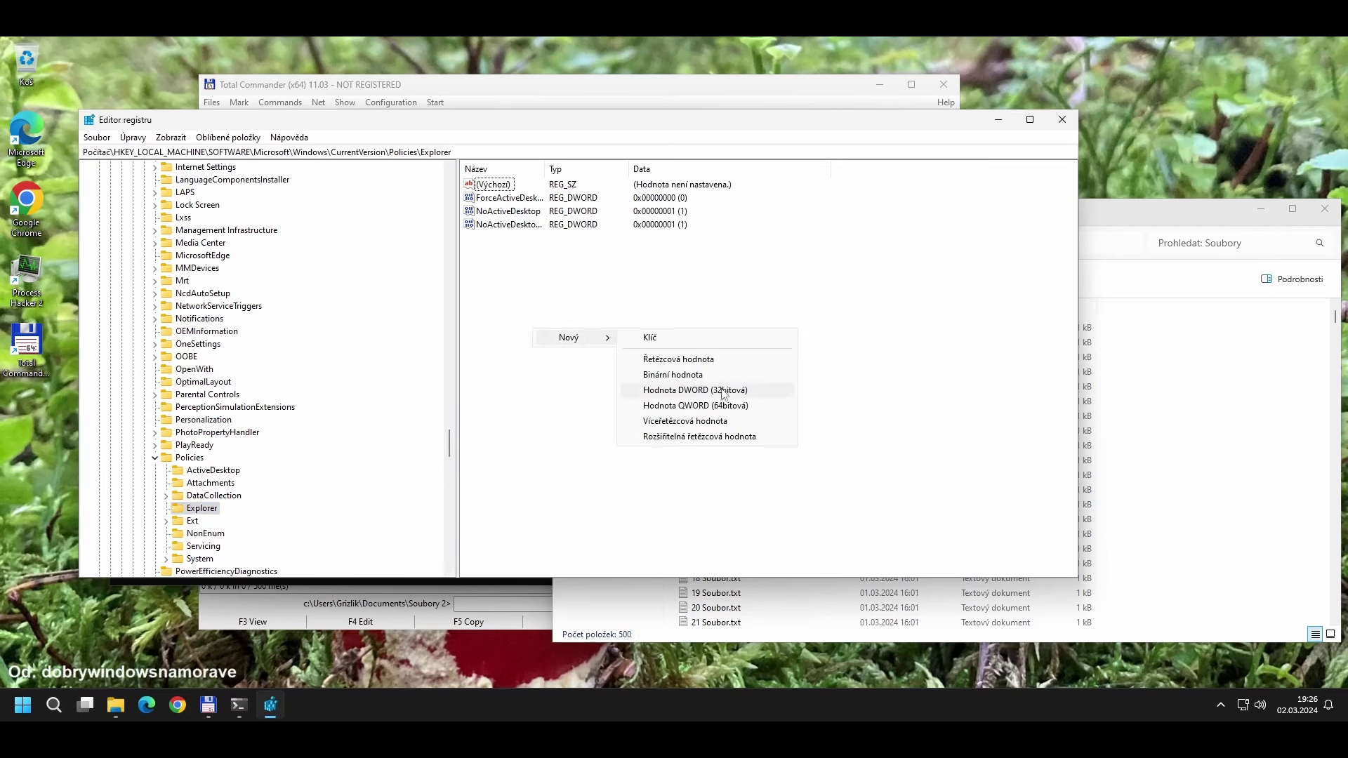
click(725, 391)
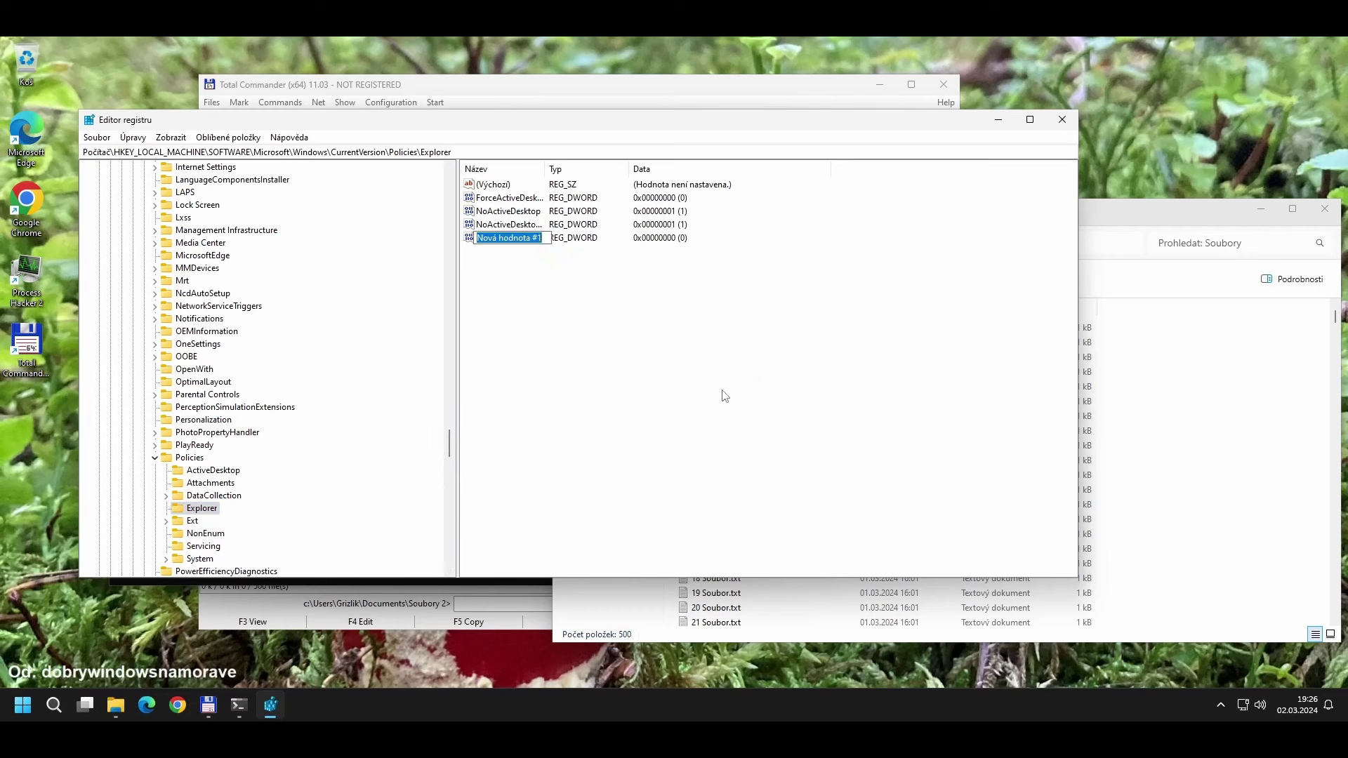
text(NoStrCmpLogical)
key(Return)
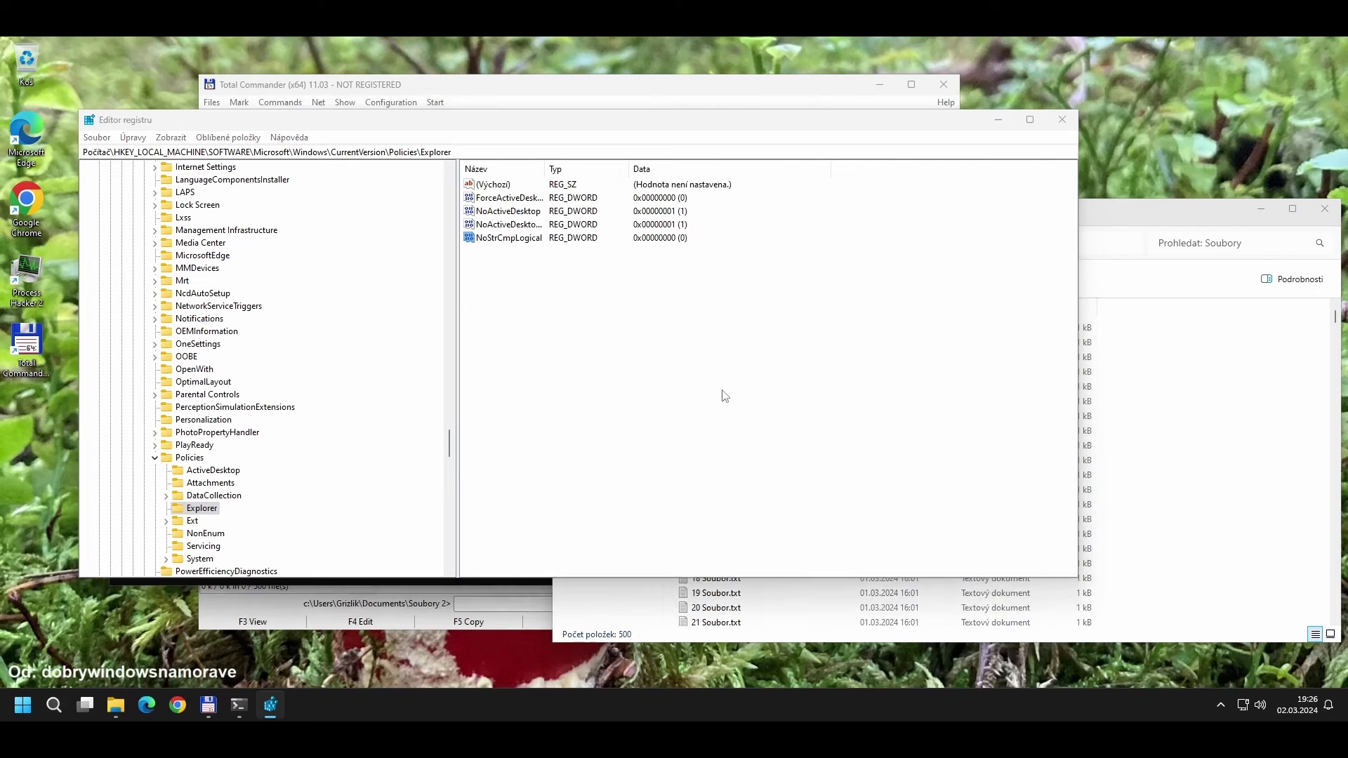
Set the NoStrCmpLogical value data to 1 and minimize the Registry Editor
key(Return)
text(1)
key(Return)
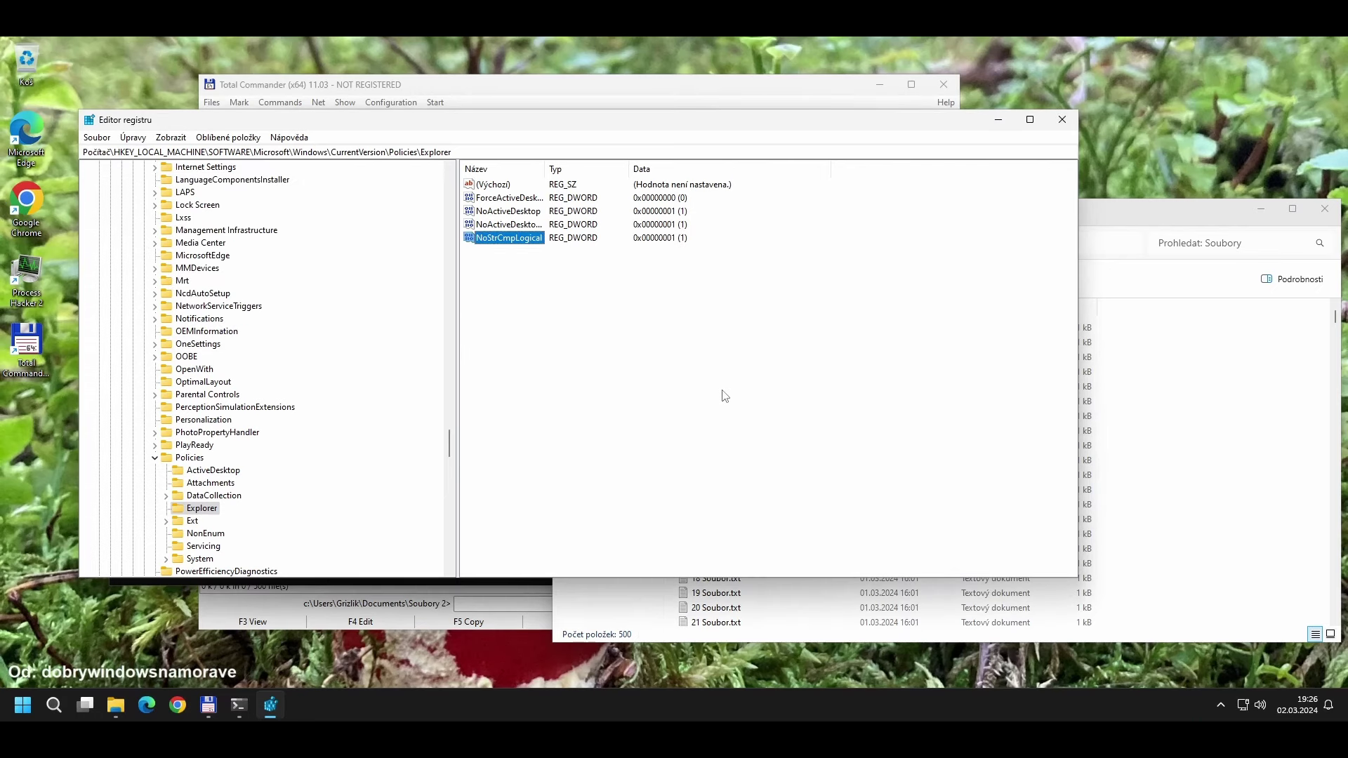
click(998, 119)
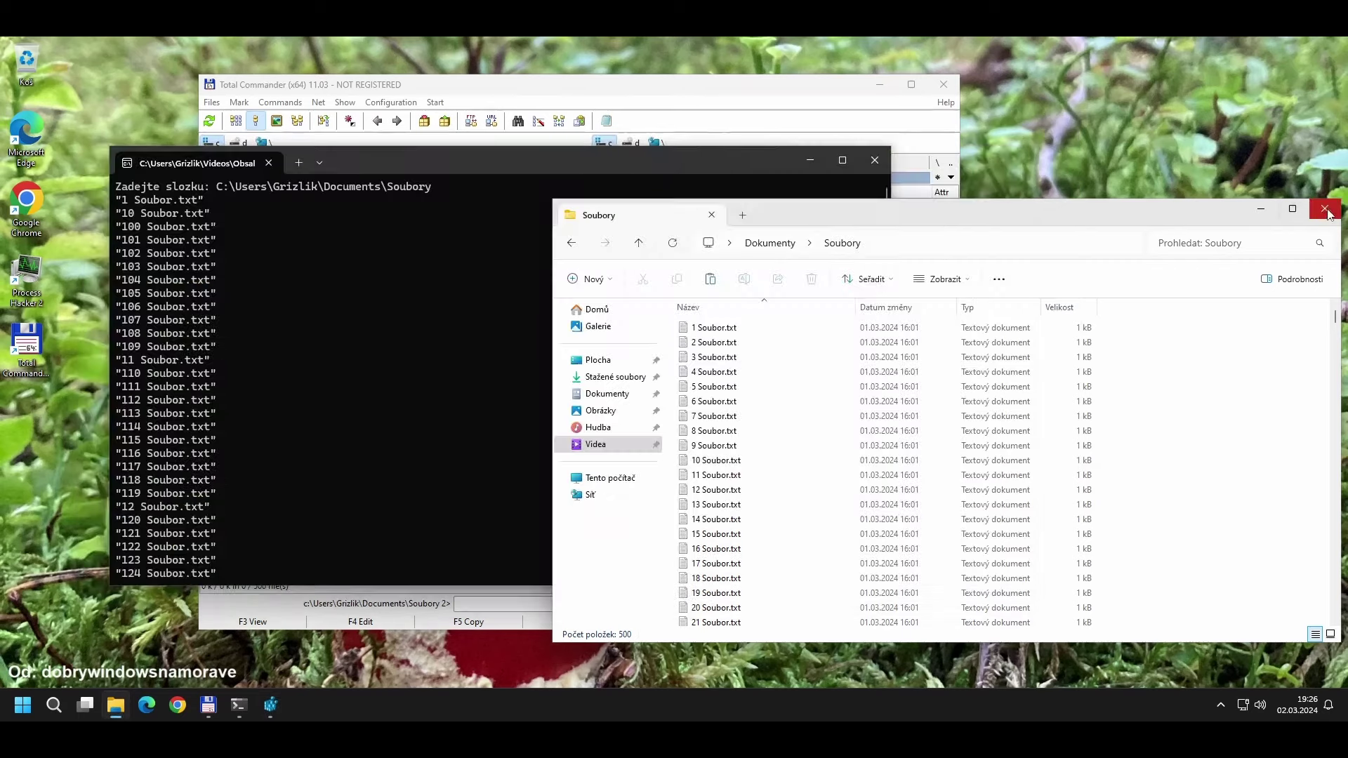
Close the Soubory folder window and restart the Windows Explorer process (Průzkumník Windows) from Task Manager
click(1325, 208)
right_click(562, 716)
click(598, 655)
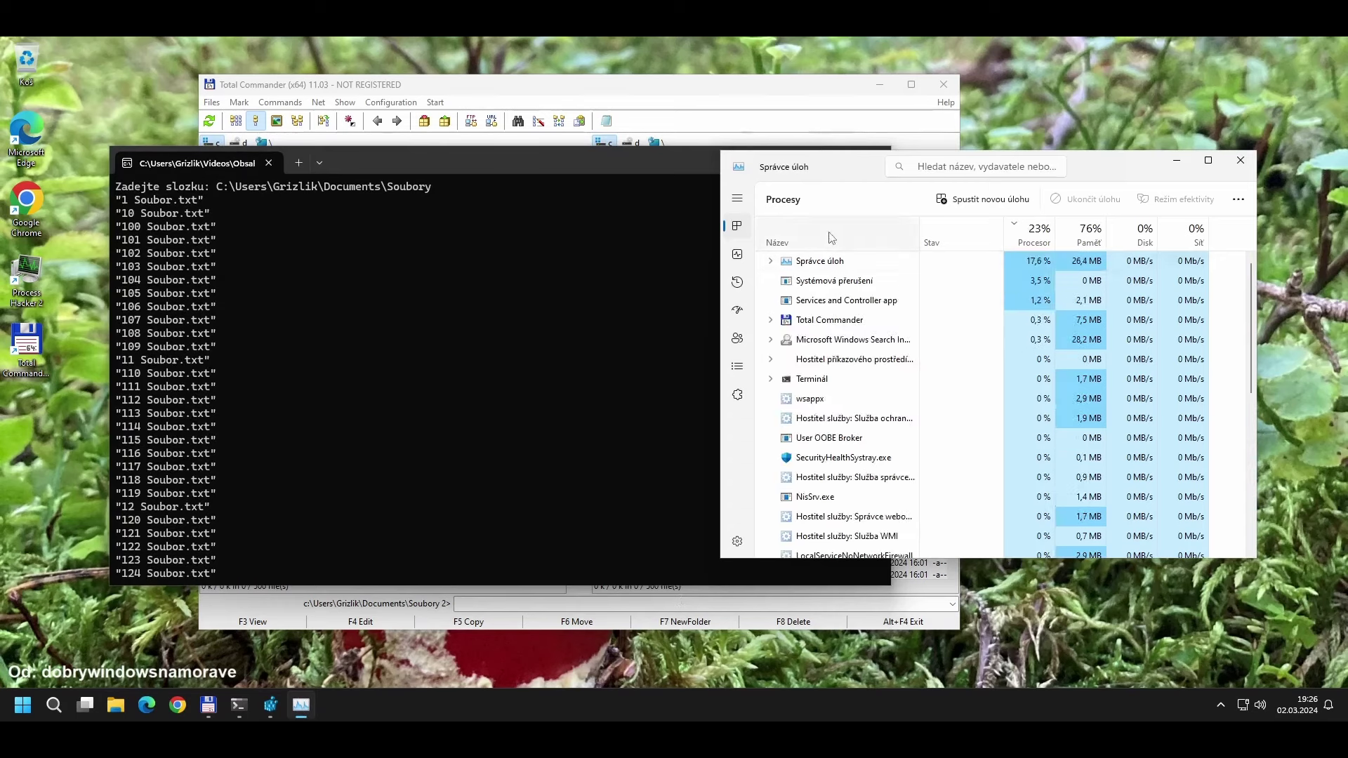
click(836, 378)
click(1078, 201)
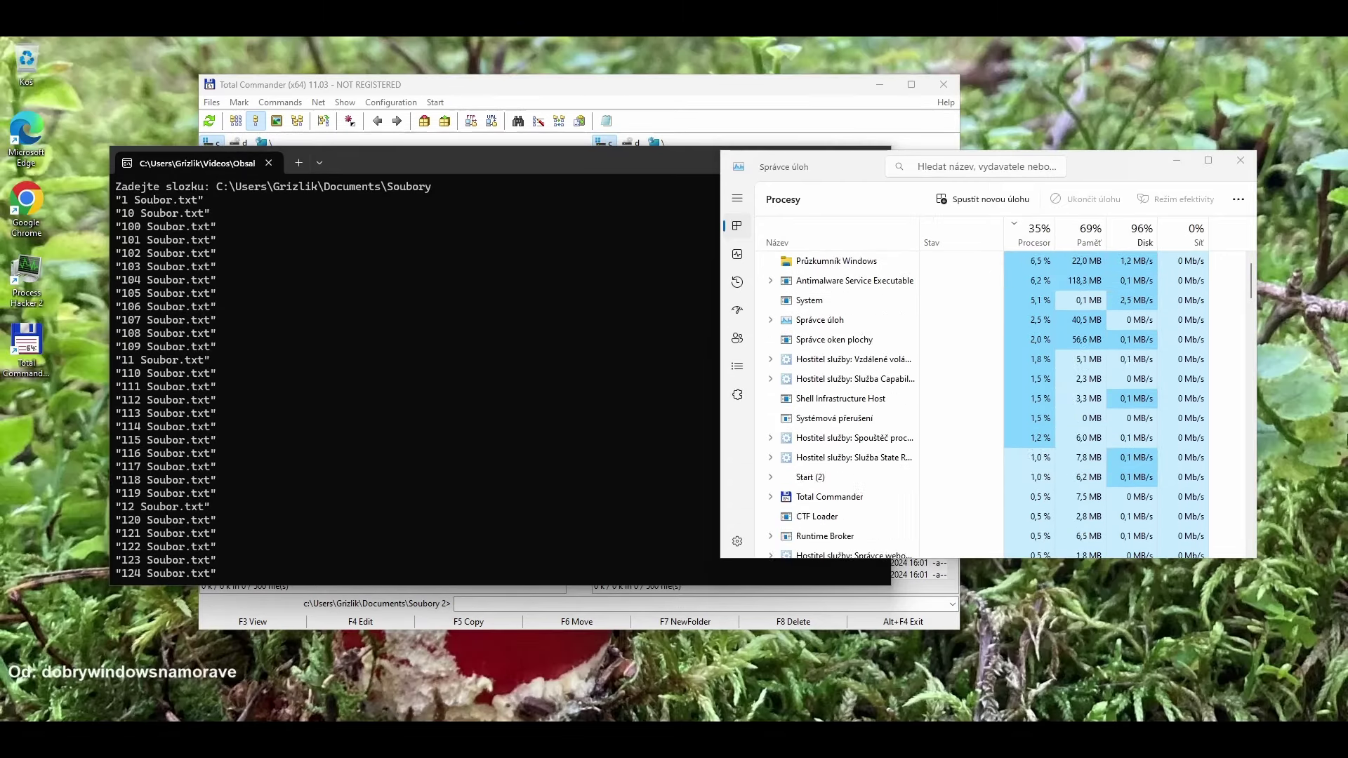
Open the Soubory folder from Dokumenty in File Explorer and compare its file order with the Total Commander listing
click(116, 705)
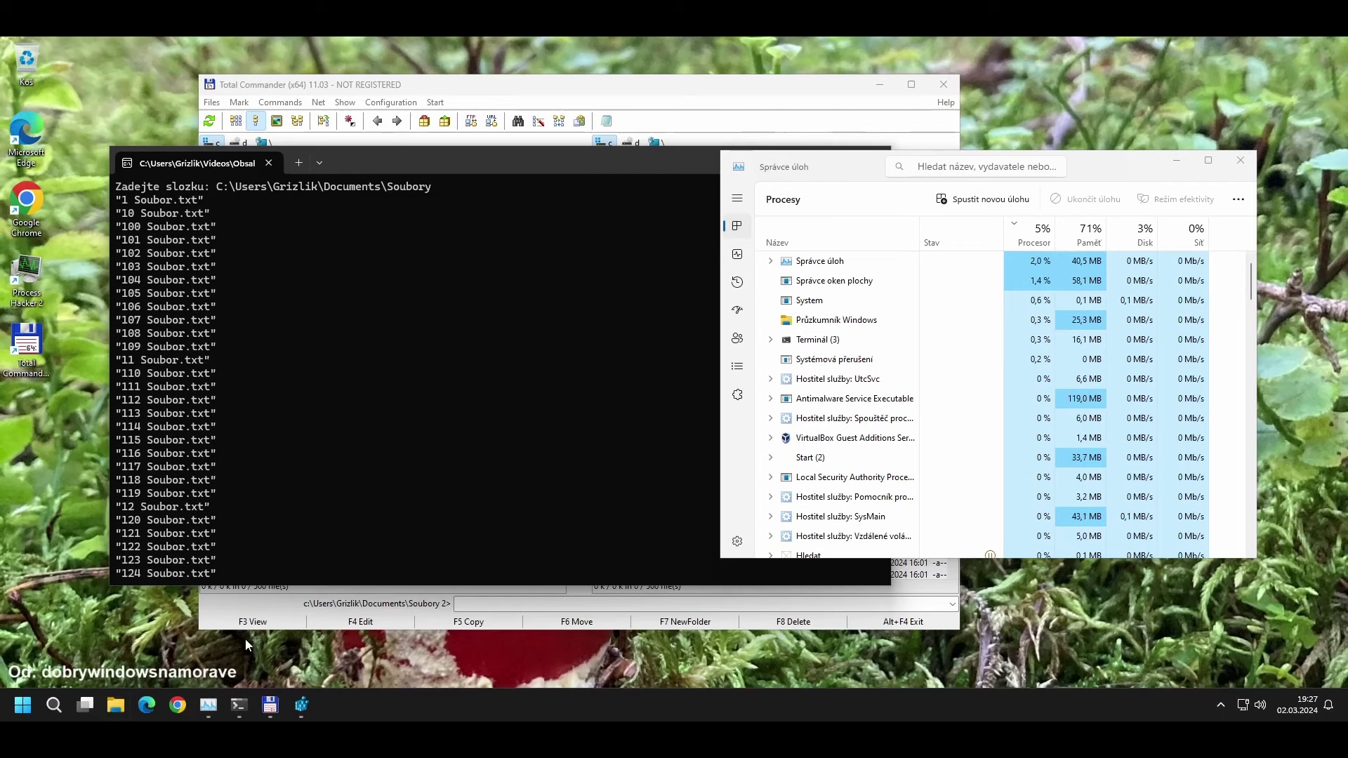
click(599, 397)
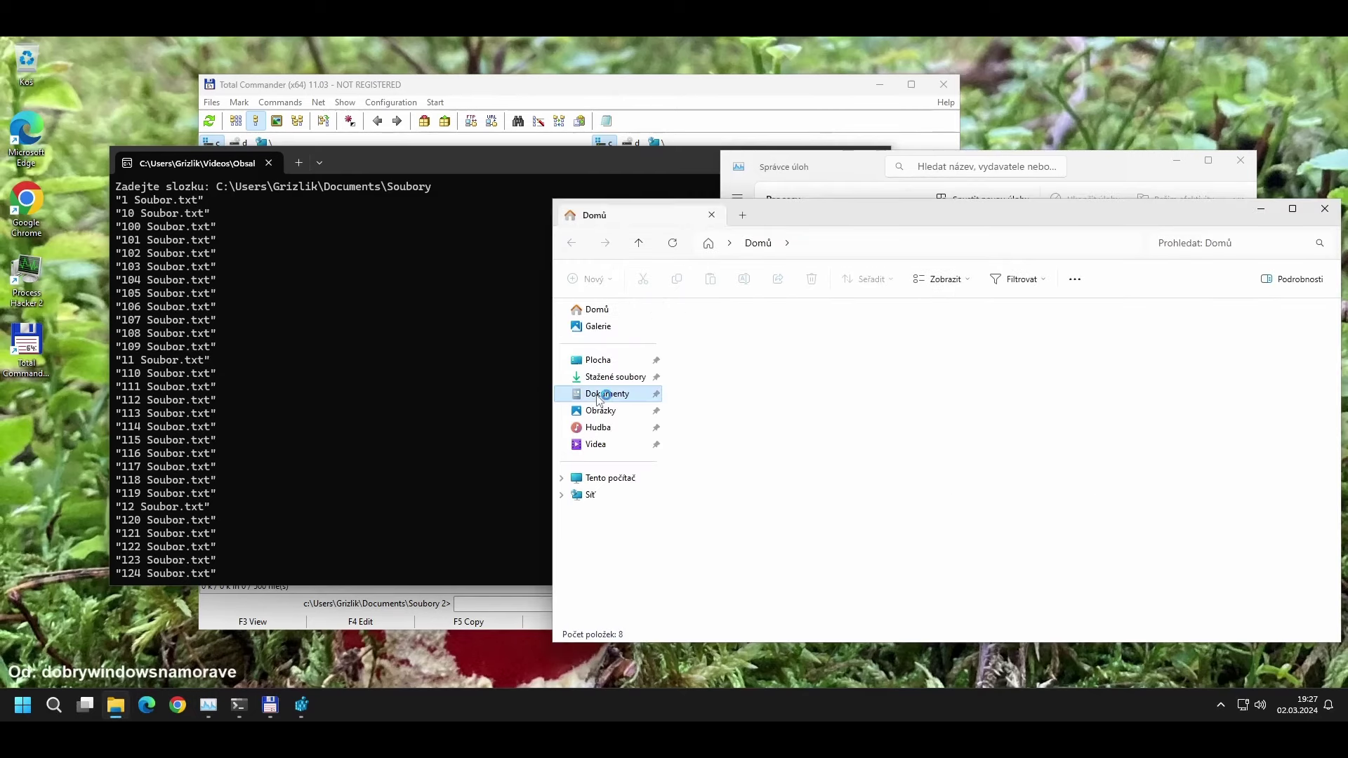
double_click(709, 370)
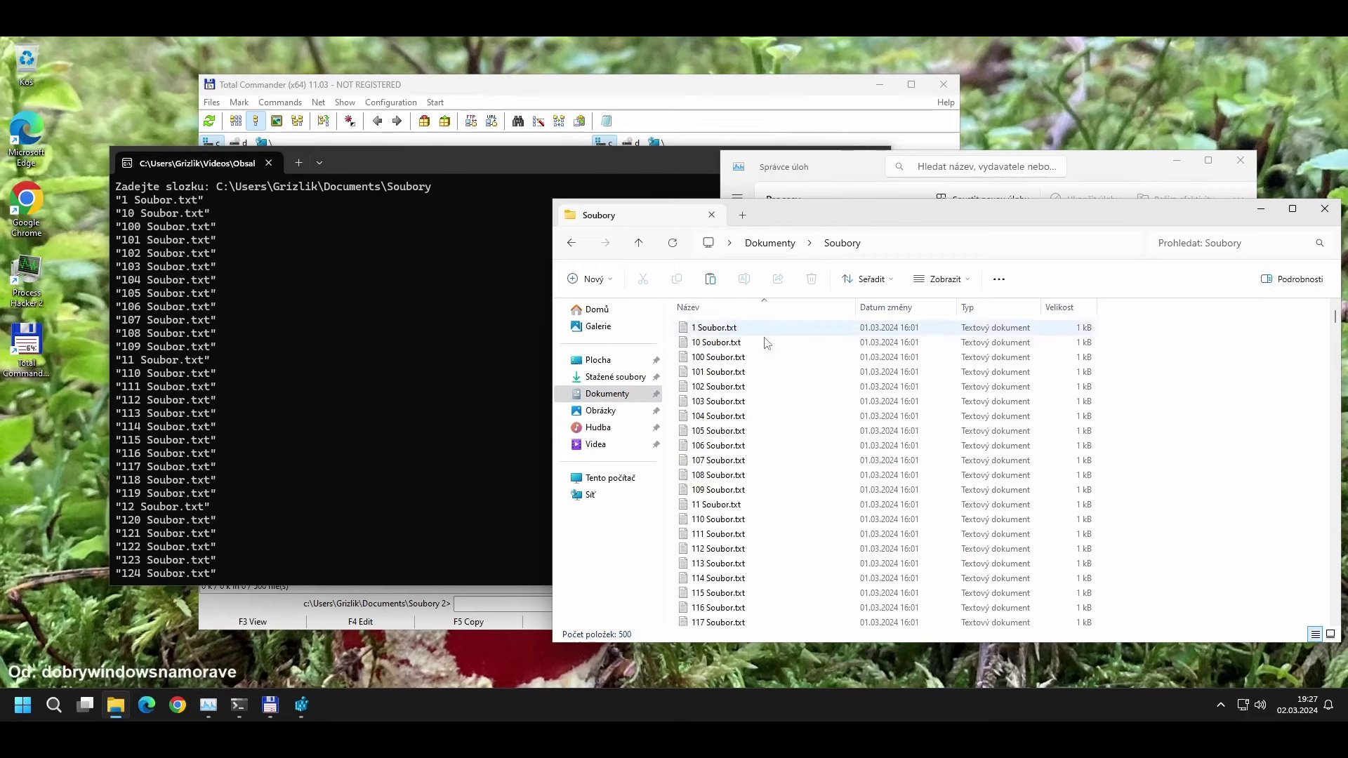
click(569, 103)
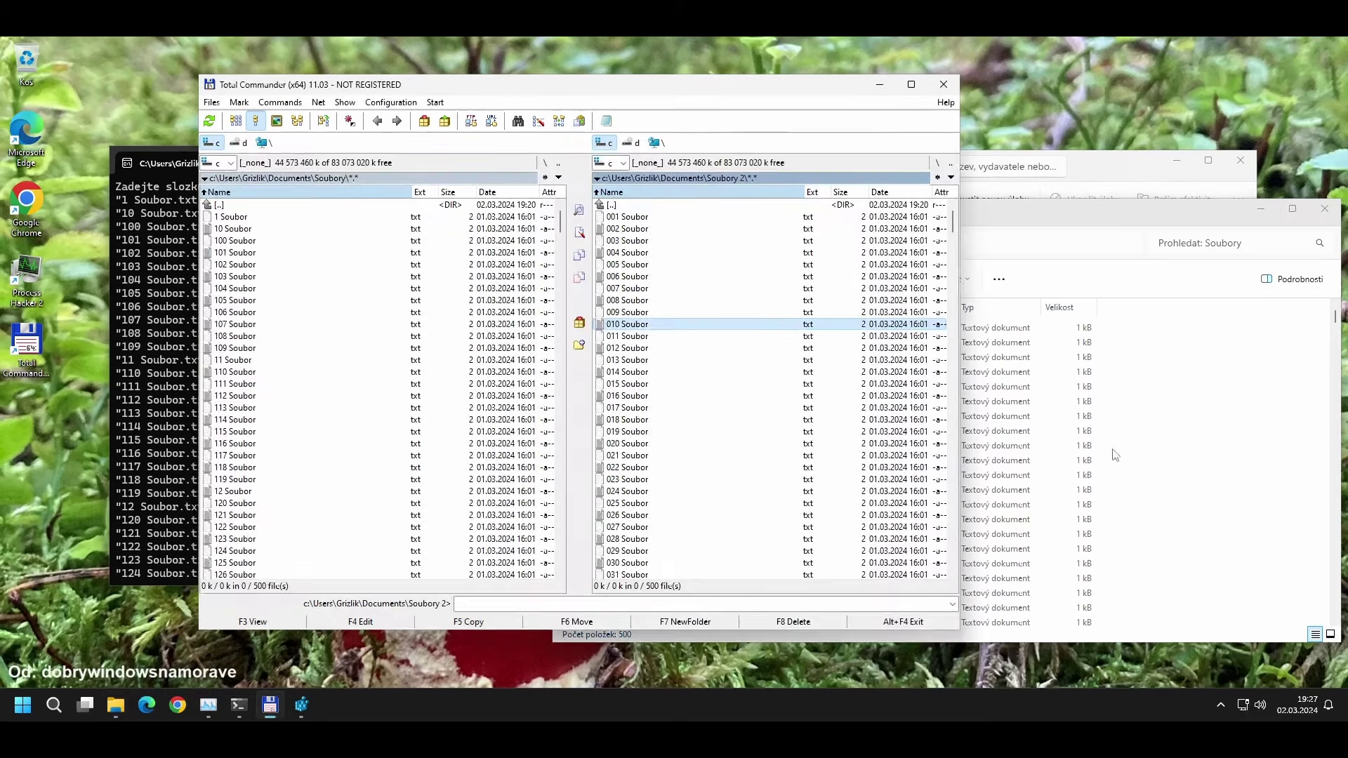
click(1127, 458)
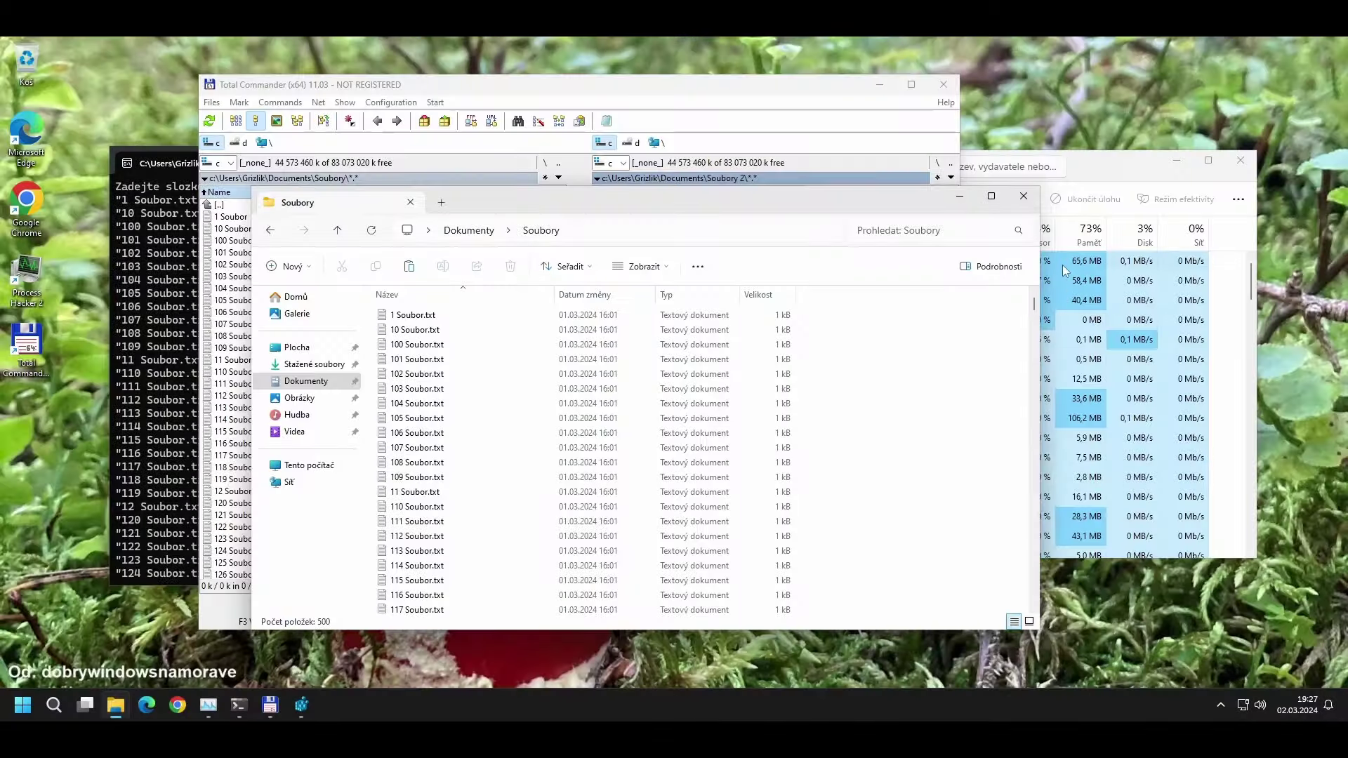
Close File Explorer, Total Commander, Task Manager and the console window
click(1023, 198)
key(alt+F4)
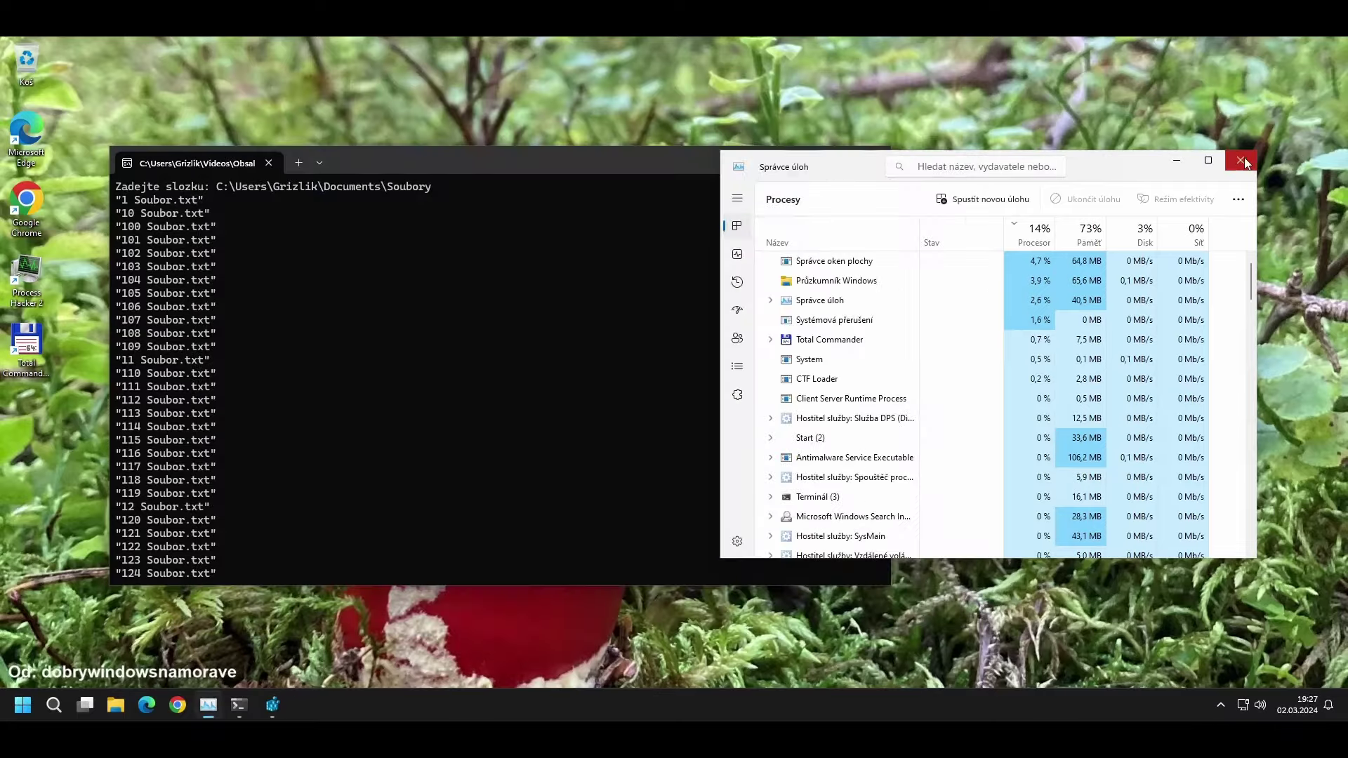
click(1240, 160)
click(876, 160)
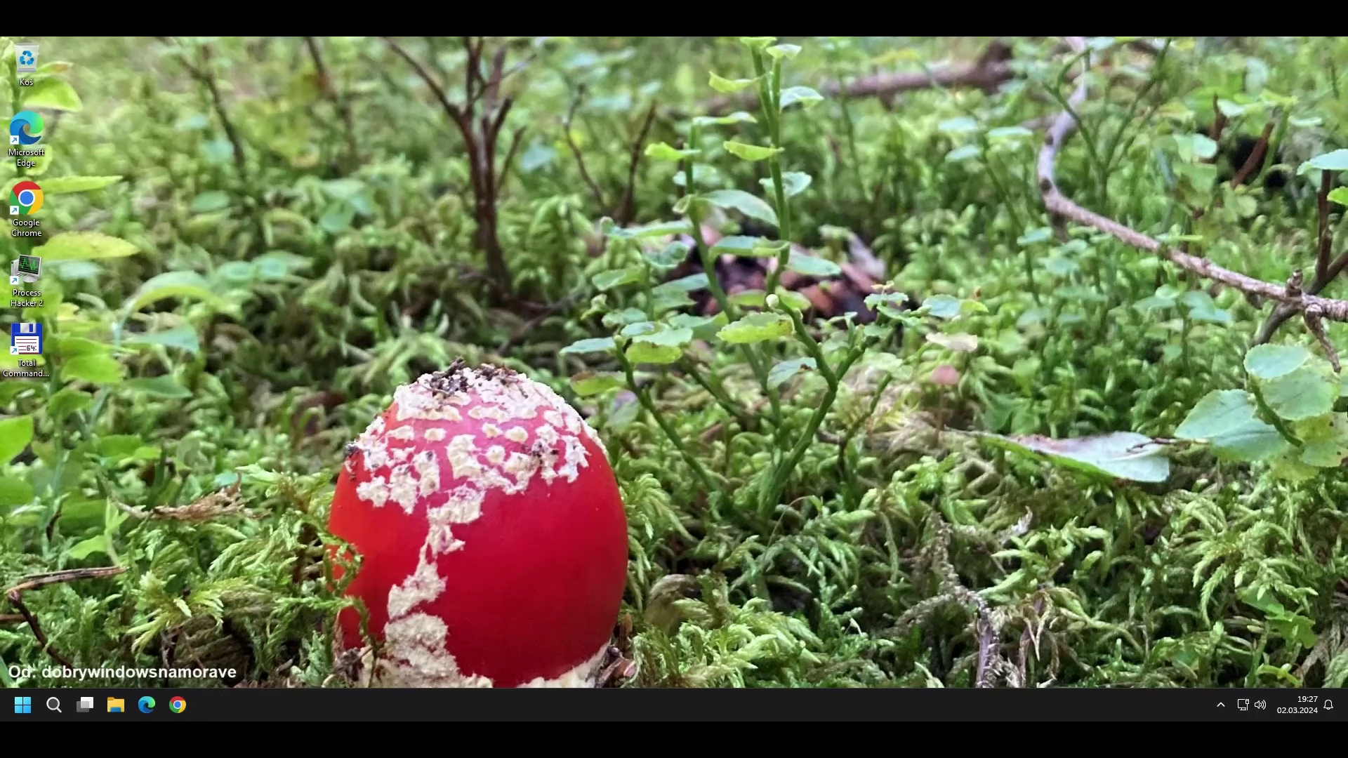
Start Total Commander past its shareware notice and go through the first files in Soubory, down to 100 Soubor
double_click(32, 348)
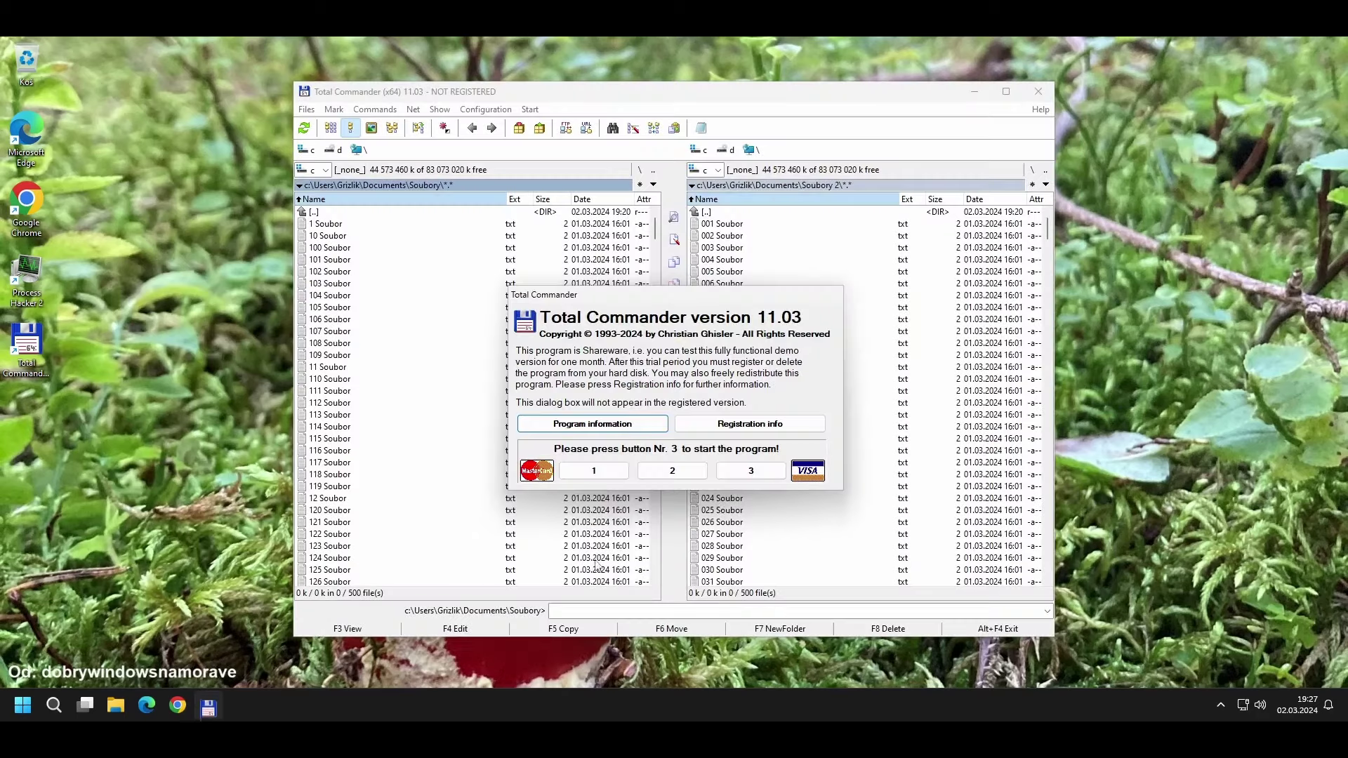
click(751, 471)
click(340, 226)
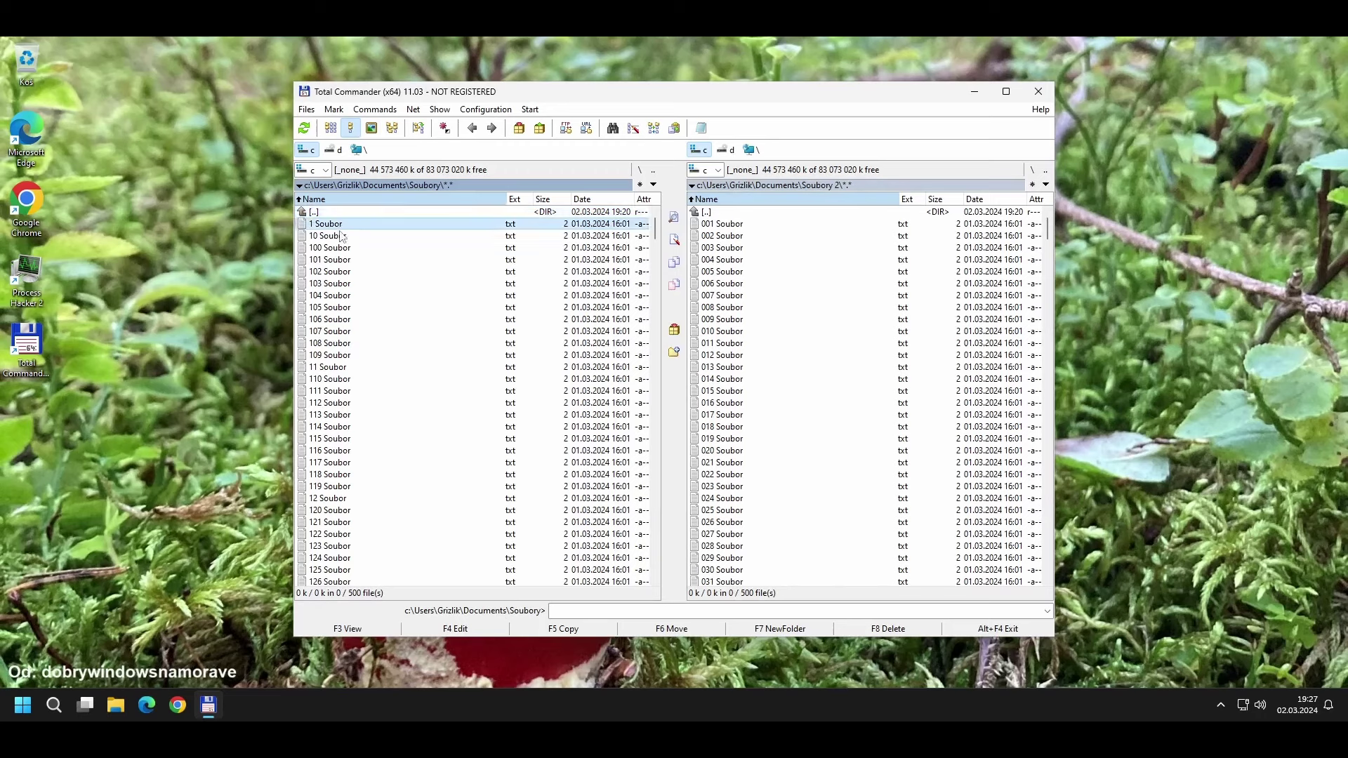
click(340, 237)
key(Down)
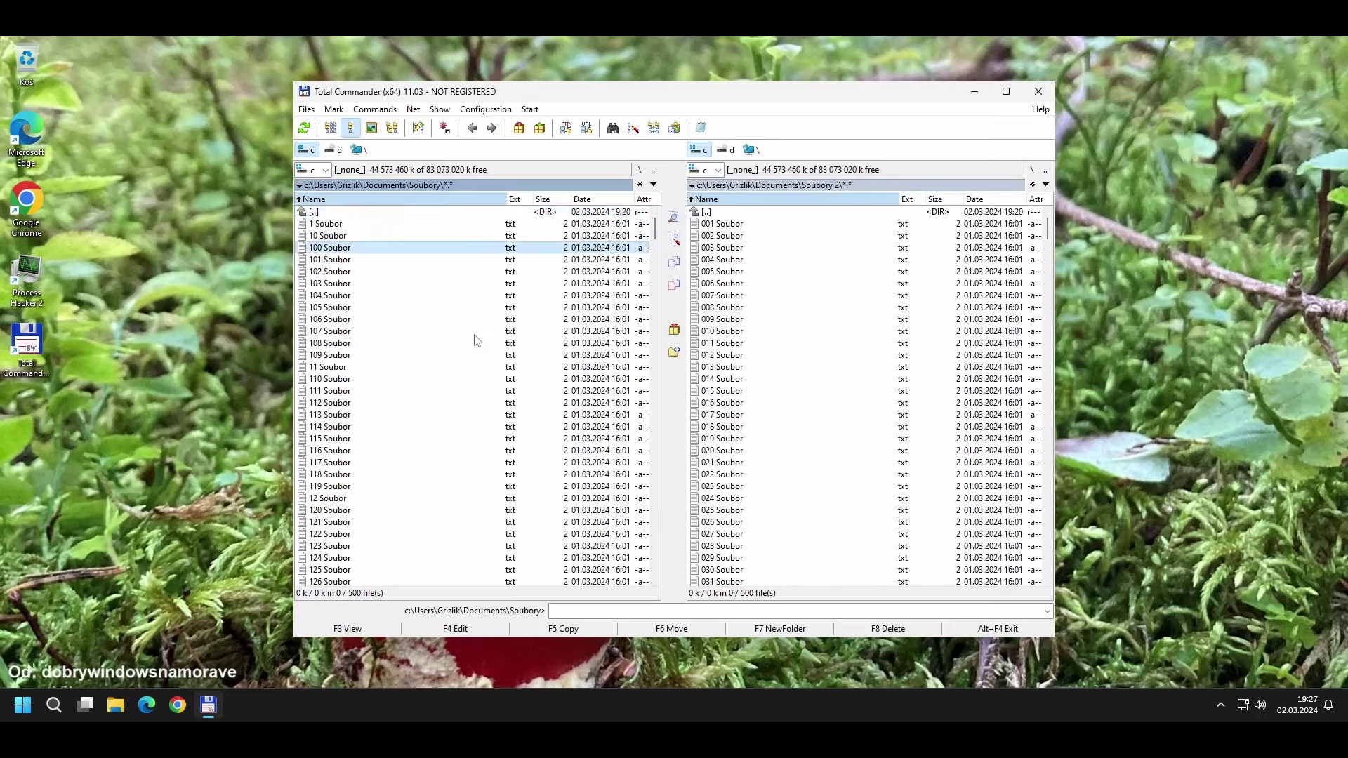